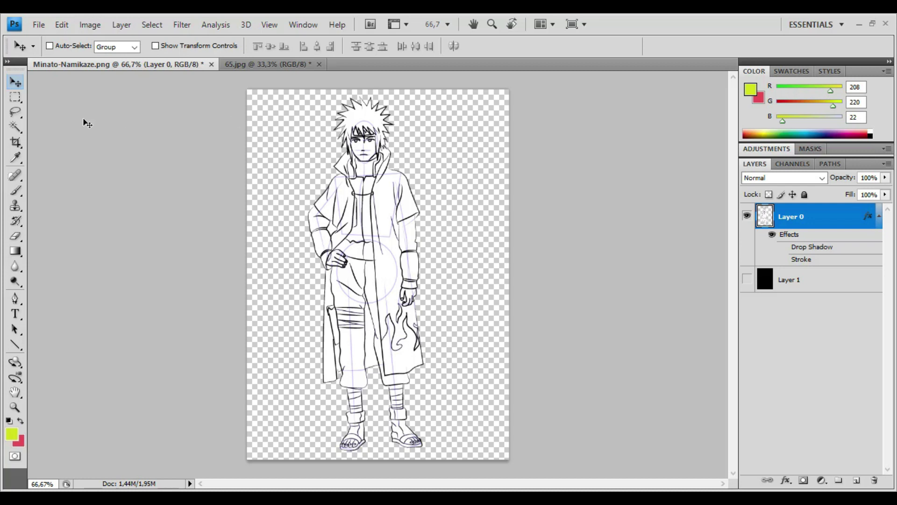
# Select the character's main hair areas with the Magic Wand and fill them with the yellow-green foreground colour.
pyautogui.click(15, 126)
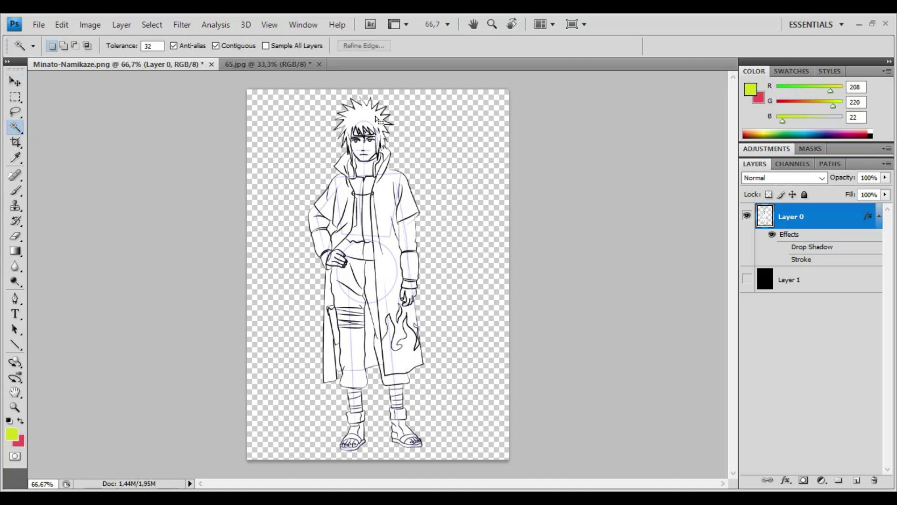
pyautogui.click(395, 153)
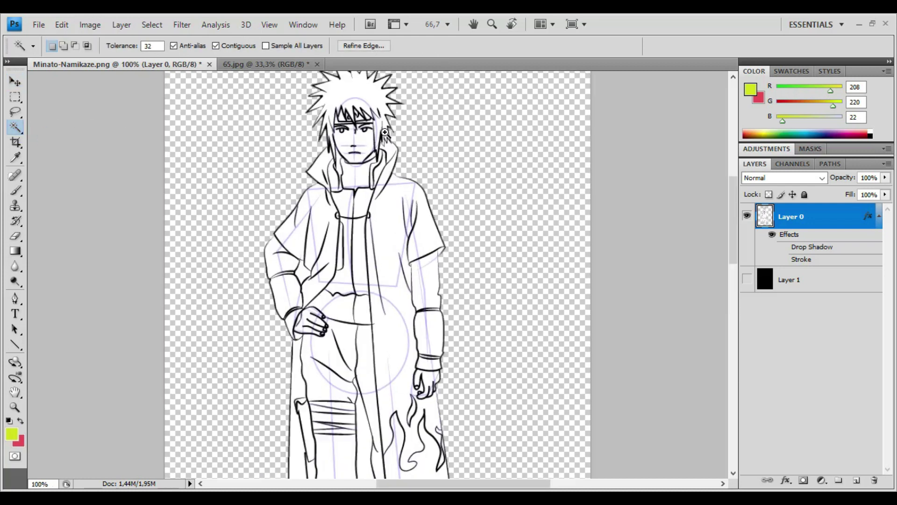
pyautogui.click(397, 155)
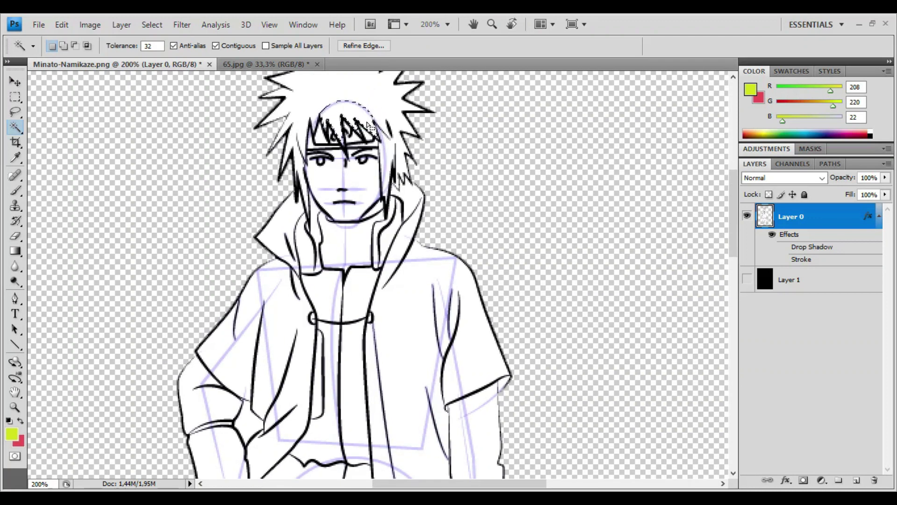
pyautogui.click(380, 132)
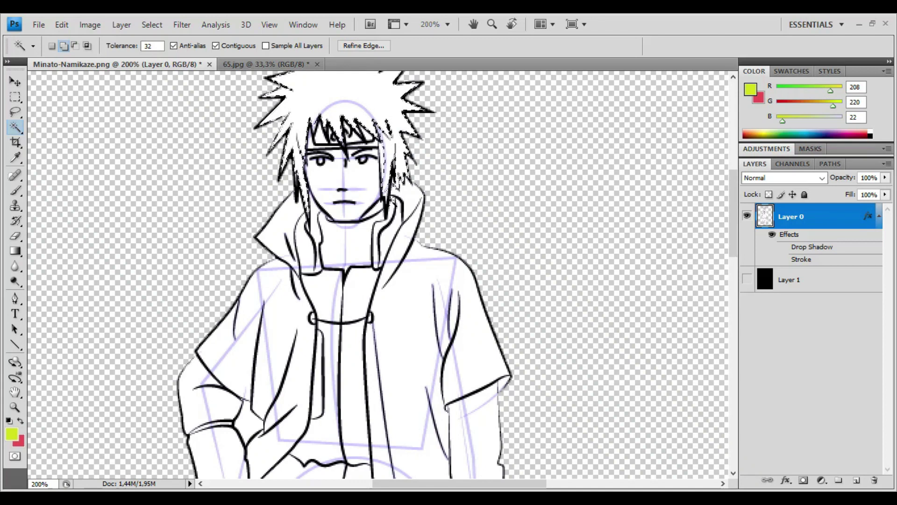
pyautogui.moveTo(426, 166); pyautogui.dragTo(439, 200)
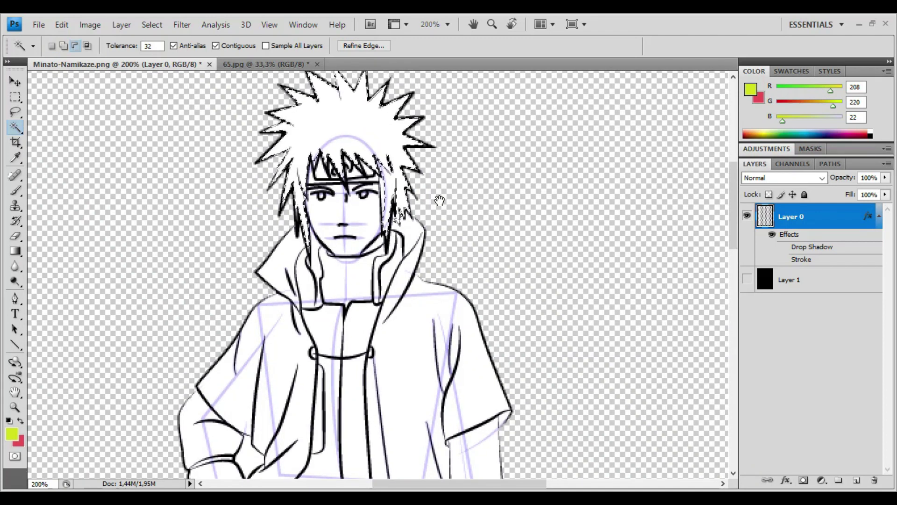
pyautogui.hotkey('alt', 'BackSpace')
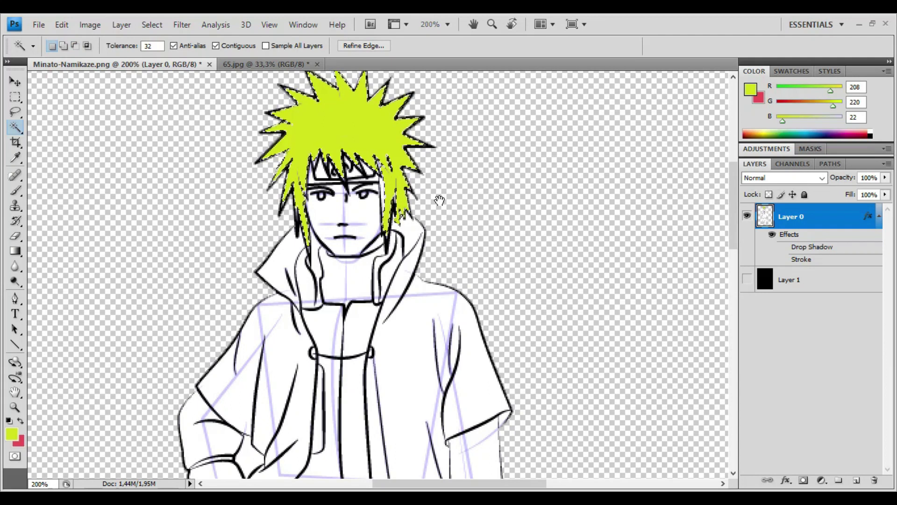
pyautogui.hotkey('ctrl', 'd')
# Fill the remaining unpainted hair gaps beside the face and in the fringe with the same yellow-green.
pyautogui.click(384, 204)
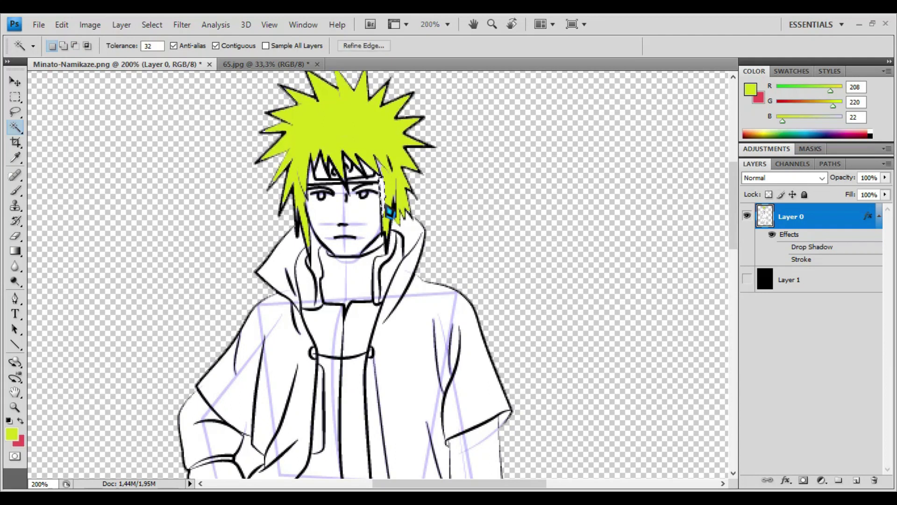
pyautogui.hotkey('alt', 'BackSpace')
pyautogui.hotkey('ctrl', 'd')
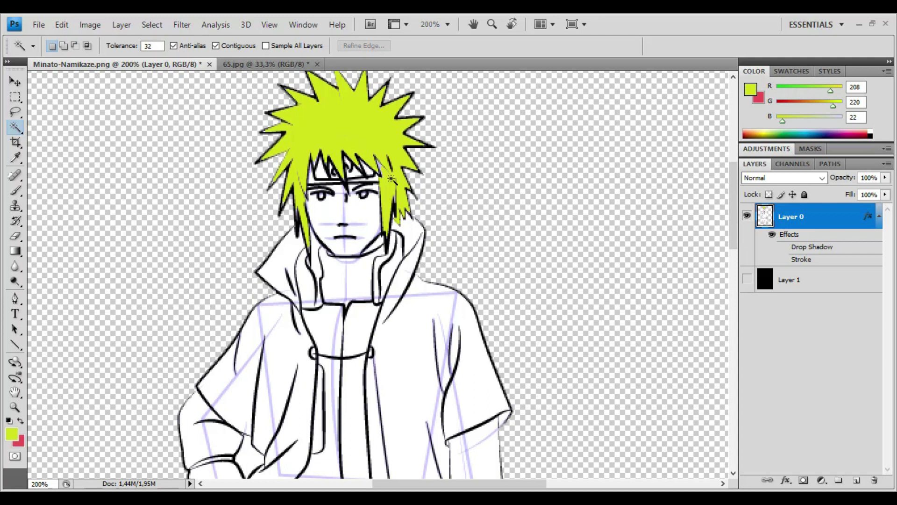
pyautogui.click(350, 167)
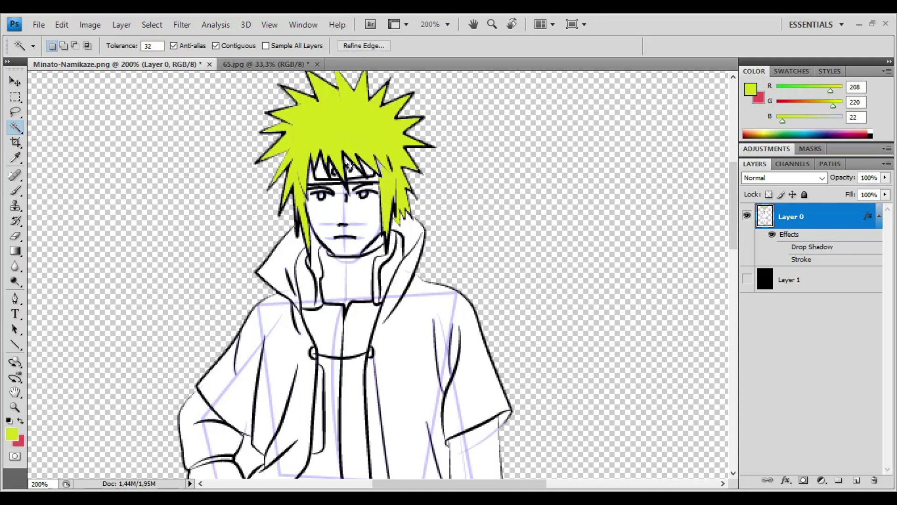
pyautogui.hotkey('alt', 'BackSpace')
pyautogui.hotkey('ctrl', 'd')
pyautogui.click(358, 180)
pyautogui.hotkey('alt', 'BackSpace')
pyautogui.hotkey('ctrl', 'd')
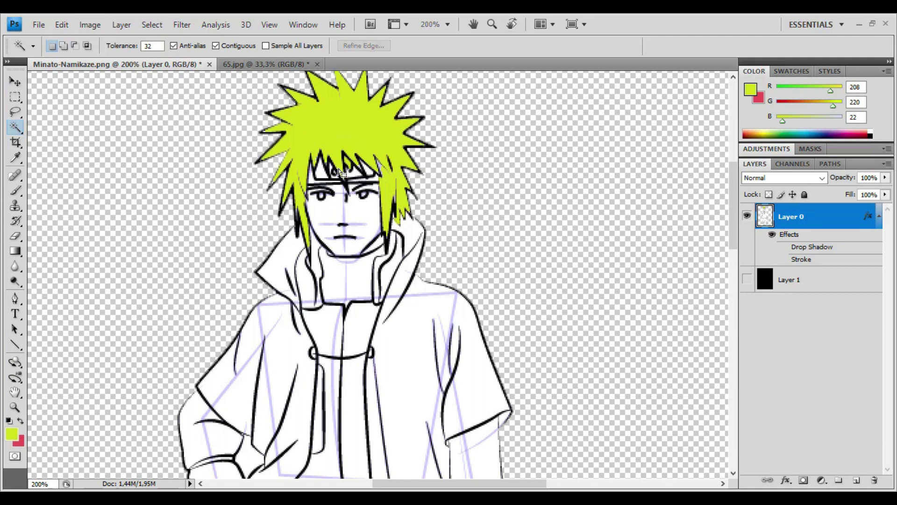
# Set the foreground colour to orange-tan #eeb947 for the skin.
pyautogui.moveTo(356, 263); pyautogui.dragTo(345, 239)
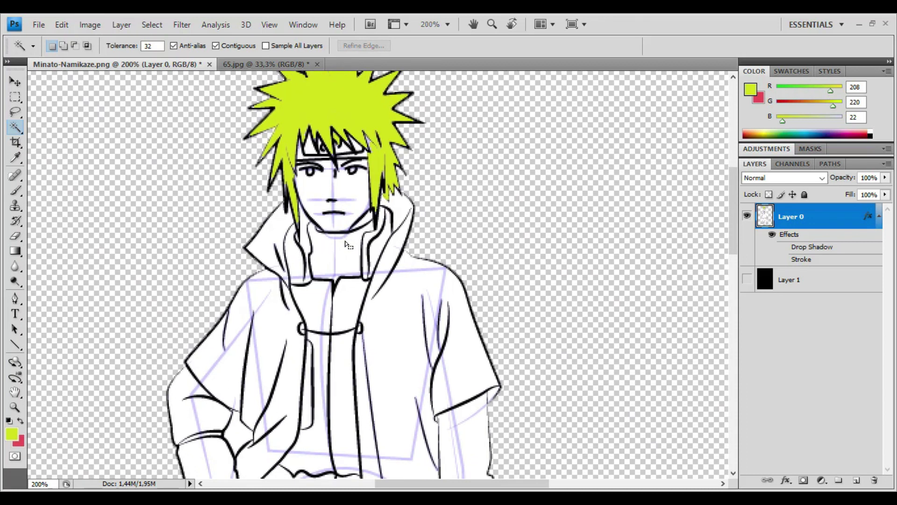
pyautogui.click(16, 436)
pyautogui.moveTo(453, 268); pyautogui.dragTo(460, 278)
pyautogui.moveTo(417, 174); pyautogui.dragTo(397, 141)
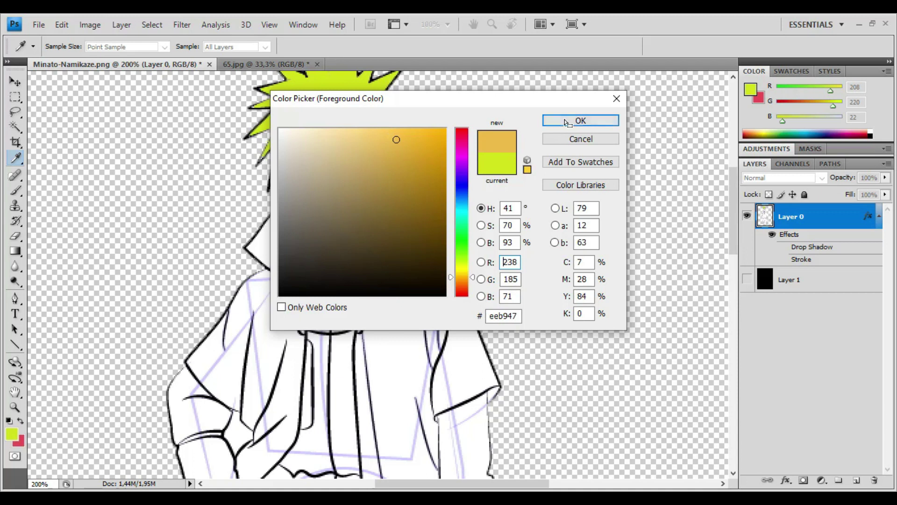
pyautogui.press('Return')
pyautogui.press('w')
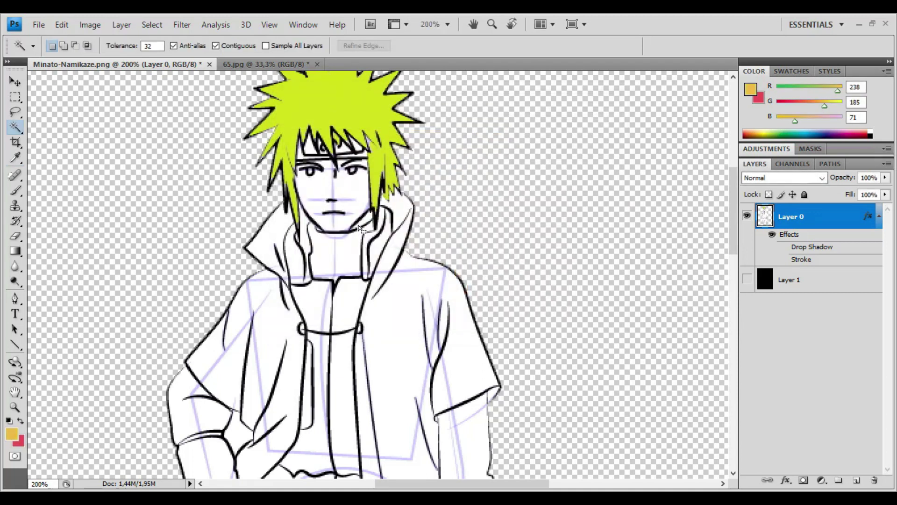
# Select the face with the Magic Wand and try filling it with the orange-tan foreground colour.
pyautogui.click(360, 217)
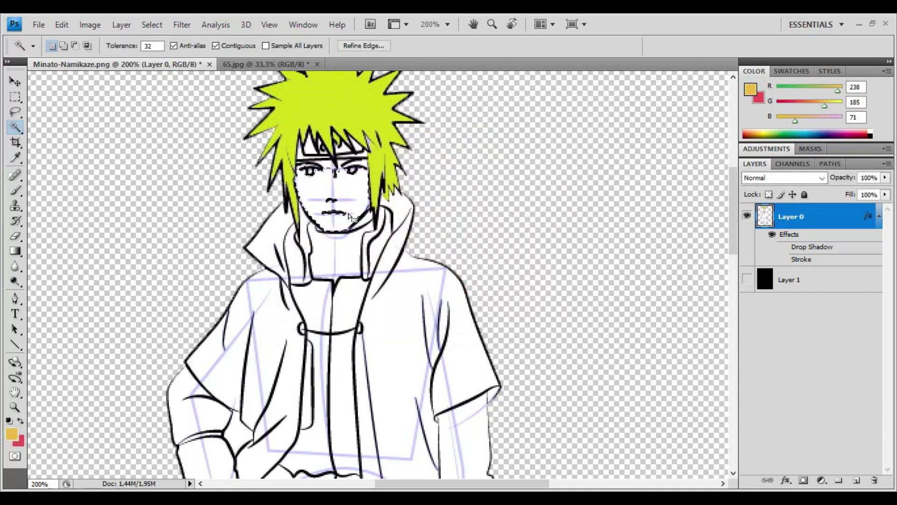
pyautogui.keyDown('shift'); pyautogui.click(335, 175); pyautogui.keyUp('shift')
pyautogui.hotkey('alt', 'BackSpace')
pyautogui.hotkey('alt', 'BackSpace')
pyautogui.hotkey('ctrl', 'd')
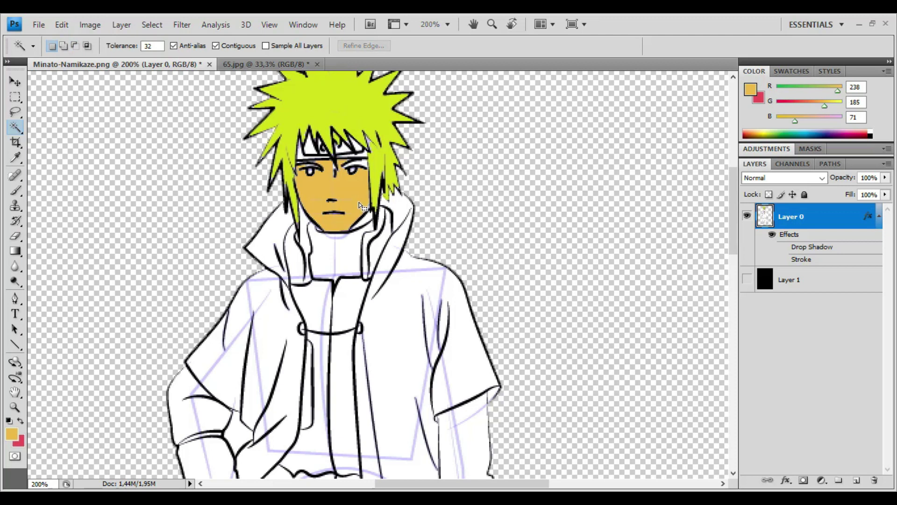
pyautogui.hotkey('ctrl', 'alt', 'z')
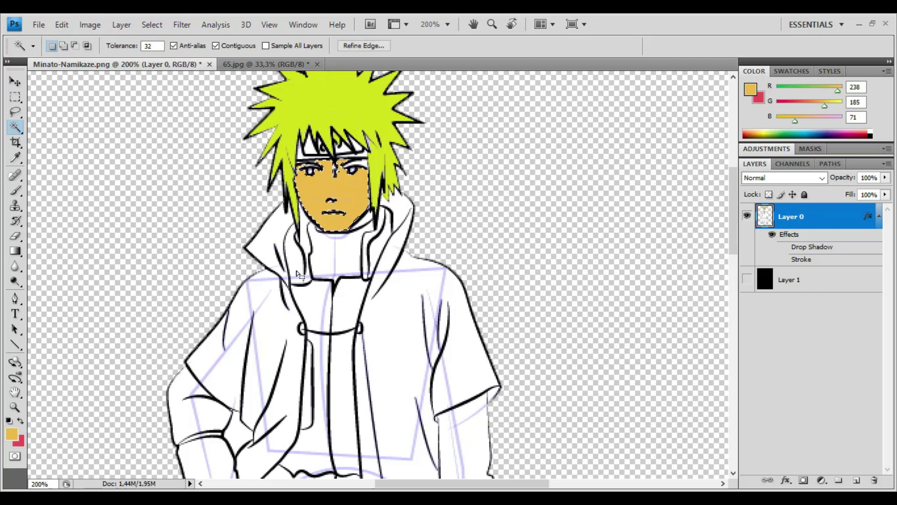
pyautogui.hotkey('ctrl', 'alt', 'z')
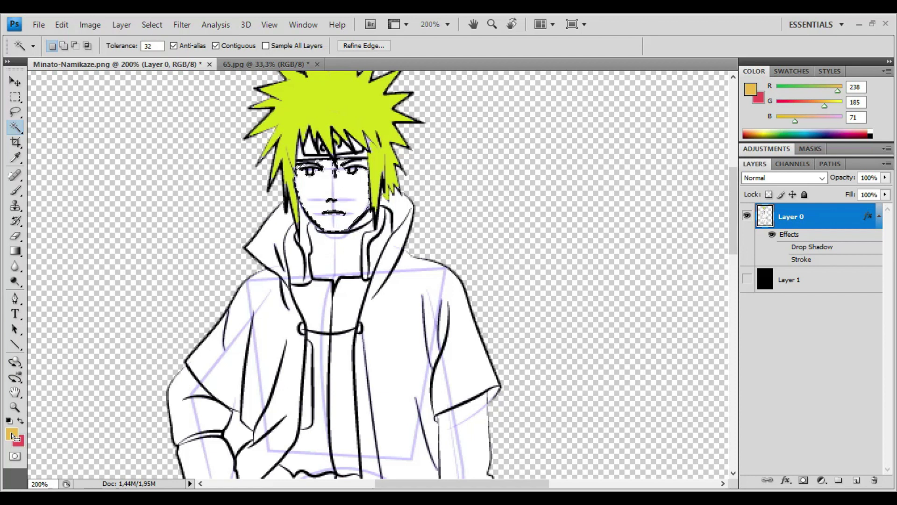
# Change the foreground colour to light tan, RGB 242, 210, 142, and fill the face and the small area beside the eye.
pyautogui.click(11, 434)
pyautogui.moveTo(374, 143); pyautogui.dragTo(348, 139)
pyautogui.press('Return')
pyautogui.hotkey('alt', 'BackSpace')
pyautogui.hotkey('ctrl', 'd')
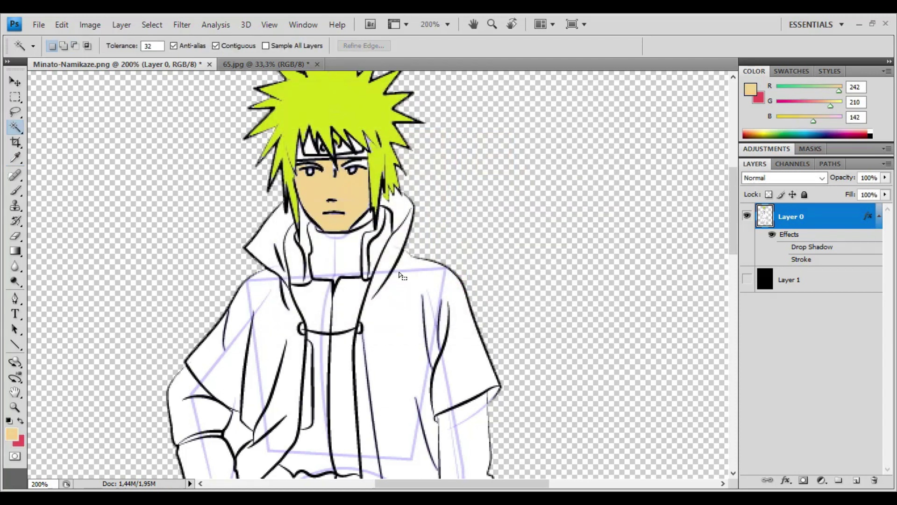
pyautogui.click(367, 168)
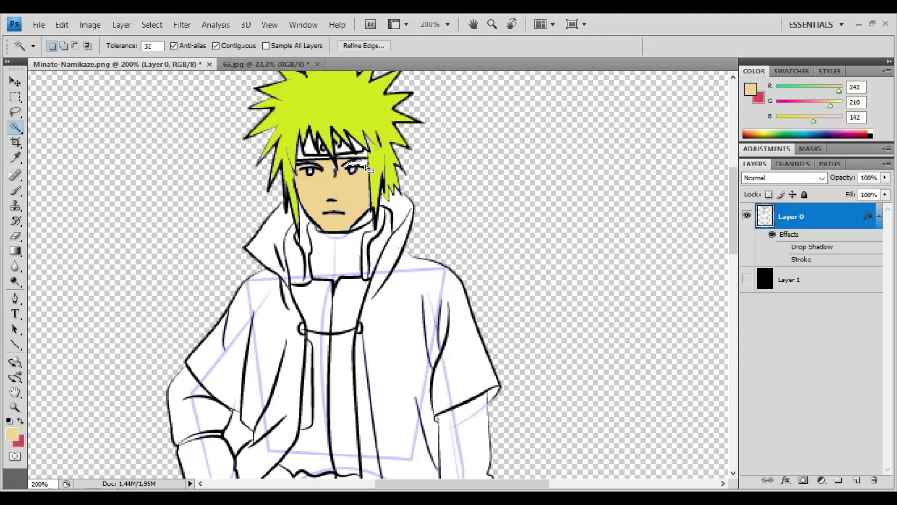
pyautogui.hotkey('alt', 'BackSpace')
pyautogui.hotkey('ctrl', 'd')
# Set the foreground colour to light grey #cdcac5 and fill the metal plate of the forehead protector.
pyautogui.click(17, 436)
pyautogui.moveTo(327, 201)
pyautogui.mouseDown()
pyautogui.moveTo(287, 181)
pyautogui.moveTo(286, 162)
pyautogui.mouseUp()
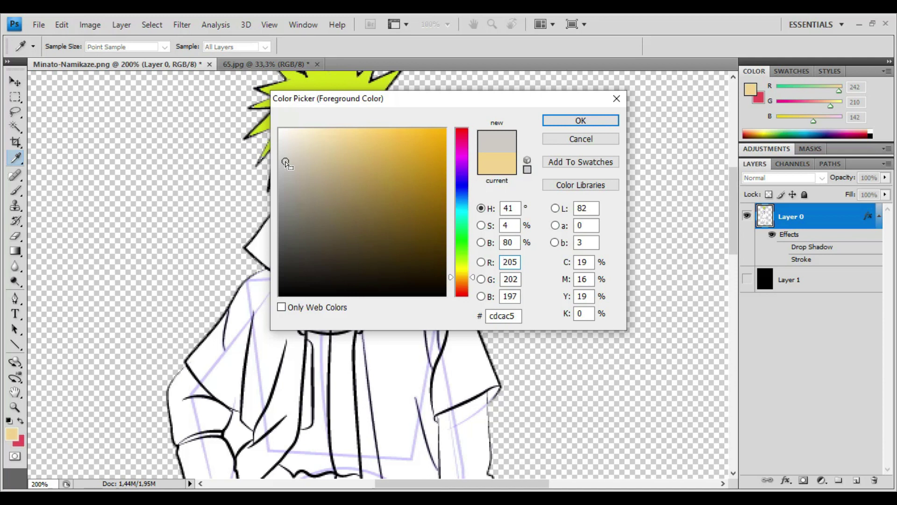
pyautogui.click(597, 121)
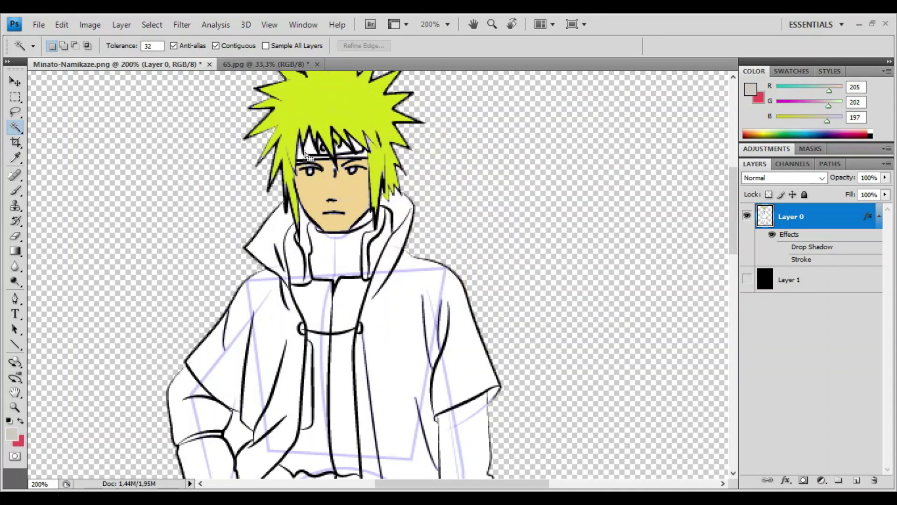
pyautogui.click(327, 157)
pyautogui.scroll(1, 327, 157)
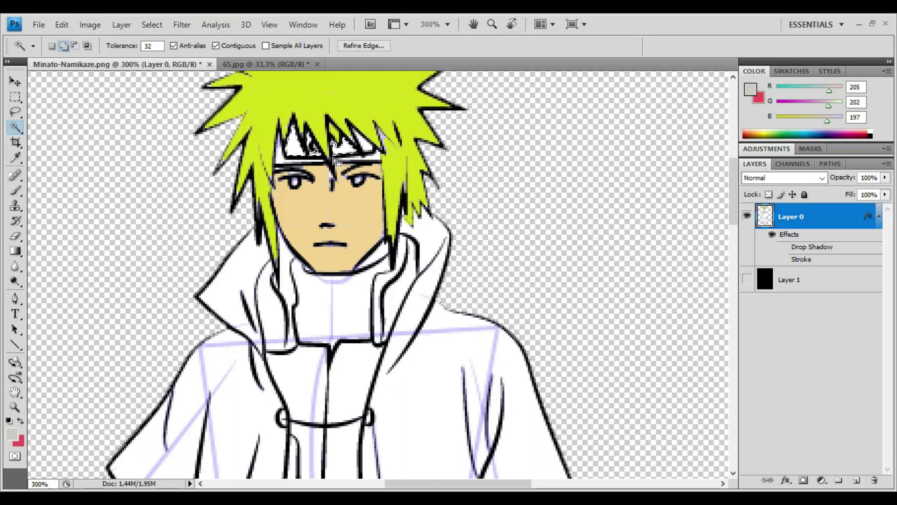
pyautogui.press('shift')
pyautogui.keyDown('shift'); pyautogui.click(376, 154); pyautogui.keyUp('shift')
pyautogui.hotkey('alt', 'BackSpace')
pyautogui.hotkey('ctrl', 'd')
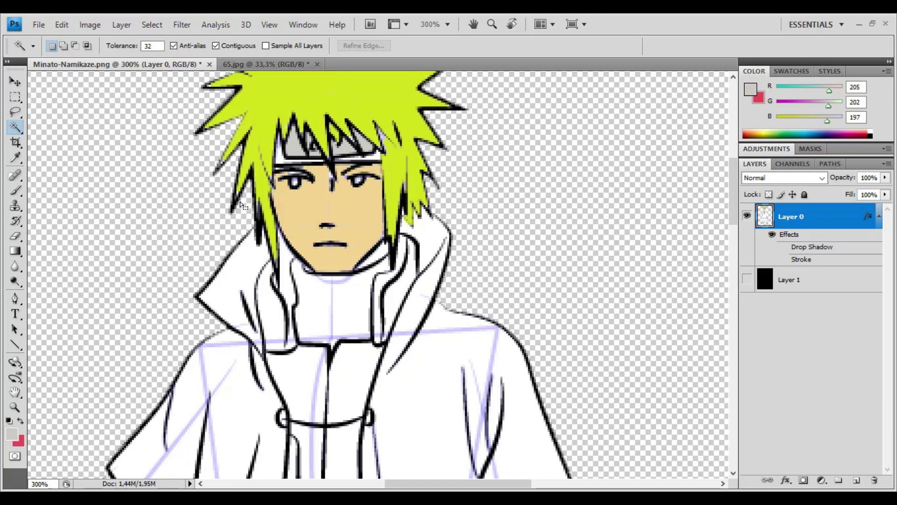
# Set the foreground colour to dark violet, RGB 48, 10, 146, and fill the headband strips around the metal plate.
pyautogui.click(12, 435)
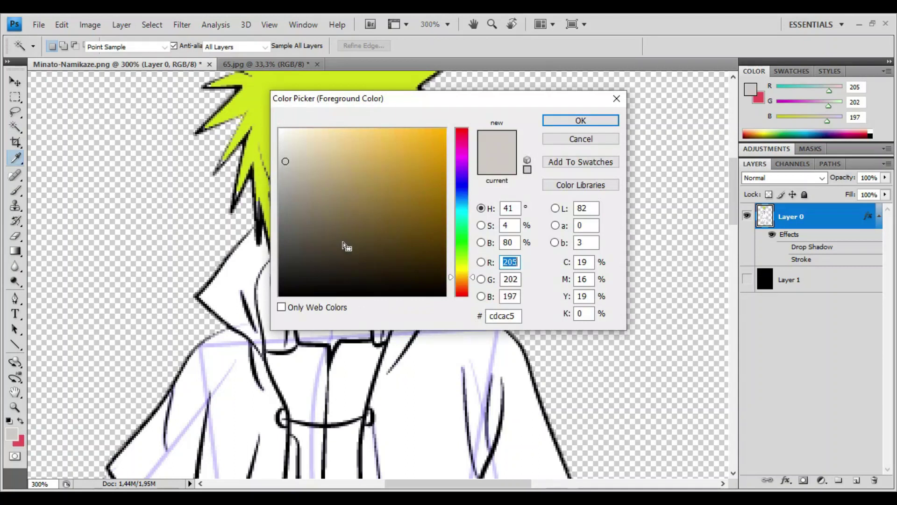
pyautogui.click(460, 178)
pyautogui.moveTo(421, 193)
pyautogui.mouseDown()
pyautogui.moveTo(430, 244)
pyautogui.moveTo(395, 192)
pyautogui.moveTo(395, 207)
pyautogui.moveTo(436, 200)
pyautogui.moveTo(439, 208)
pyautogui.moveTo(434, 200)
pyautogui.mouseUp()
pyautogui.click(581, 120)
pyautogui.press('w')
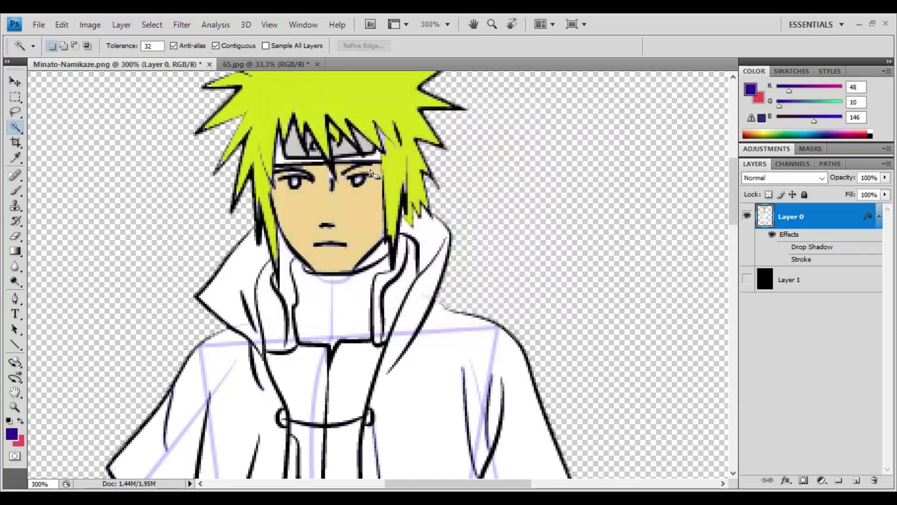
pyautogui.click(371, 163)
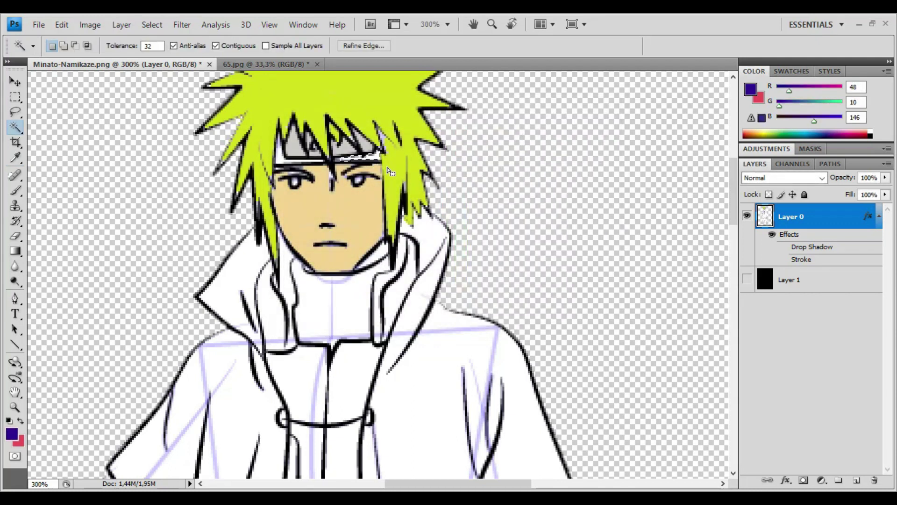
pyautogui.keyDown('shift'); pyautogui.click(280, 162); pyautogui.keyUp('shift')
pyautogui.hotkey('alt', 'BackSpace')
pyautogui.hotkey('ctrl', 'd')
# Set the foreground colour to blue, RGB 22, 33, 175.
pyautogui.hotkey('ctrl', '-')
pyautogui.hotkey('ctrl', '-')
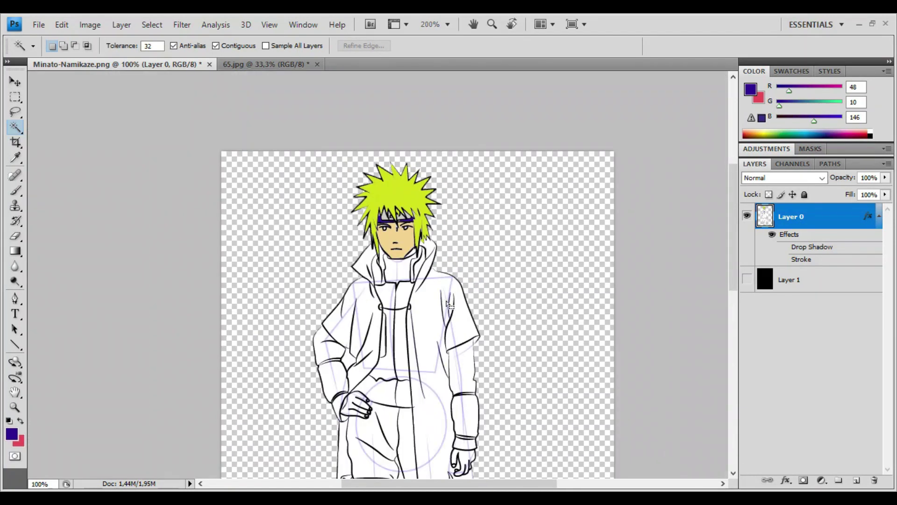
pyautogui.scroll(-5, 473, 122)
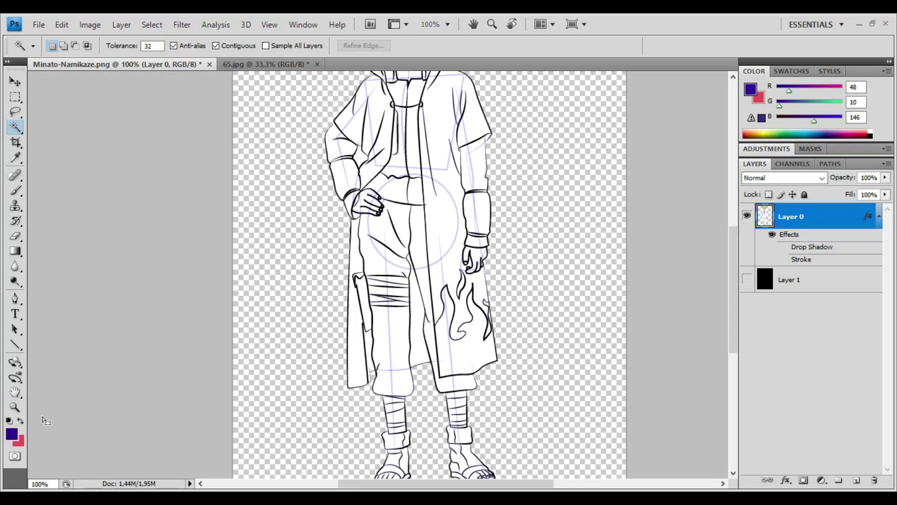
pyautogui.click(12, 435)
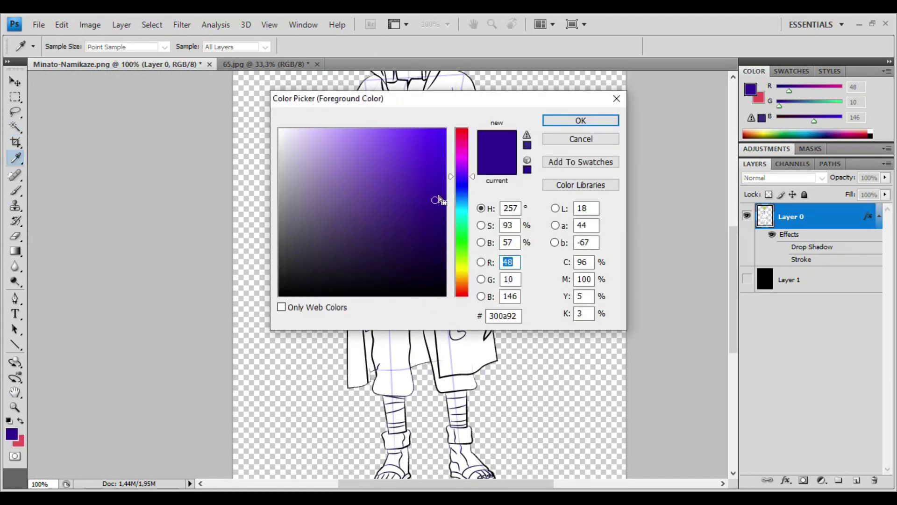
pyautogui.moveTo(452, 177)
pyautogui.mouseDown()
pyautogui.moveTo(451, 186)
pyautogui.moveTo(424, 178)
pyautogui.moveTo(429, 190)
pyautogui.moveTo(419, 170)
pyautogui.moveTo(426, 181)
pyautogui.mouseUp()
pyautogui.click(581, 120)
pyautogui.press('w')
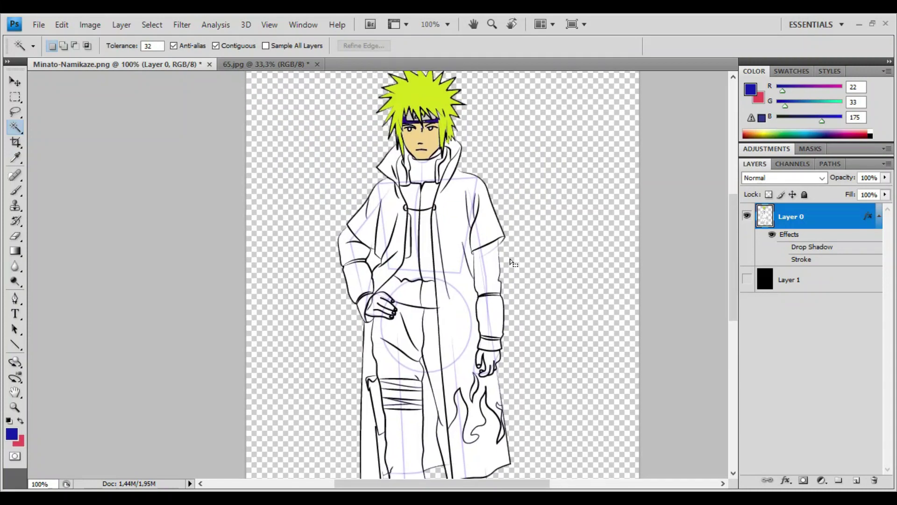
# Refill both headband strips with the blue foreground colour, including the small gap at the band's upper end beside the hair.
pyautogui.scroll(-3, 506, 200)
pyautogui.scroll(5, 505, 161)
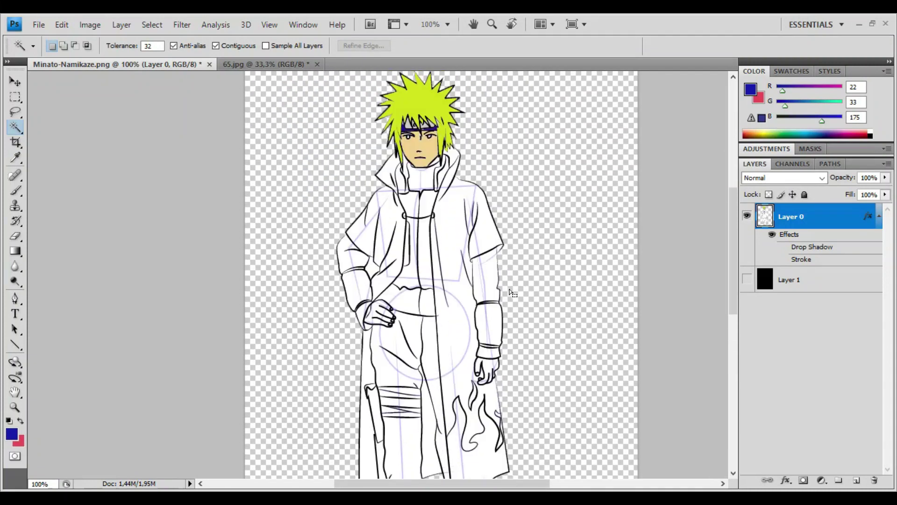
pyautogui.scroll(2, 442, 238)
pyautogui.scroll(3, 436, 257)
pyautogui.click(403, 208)
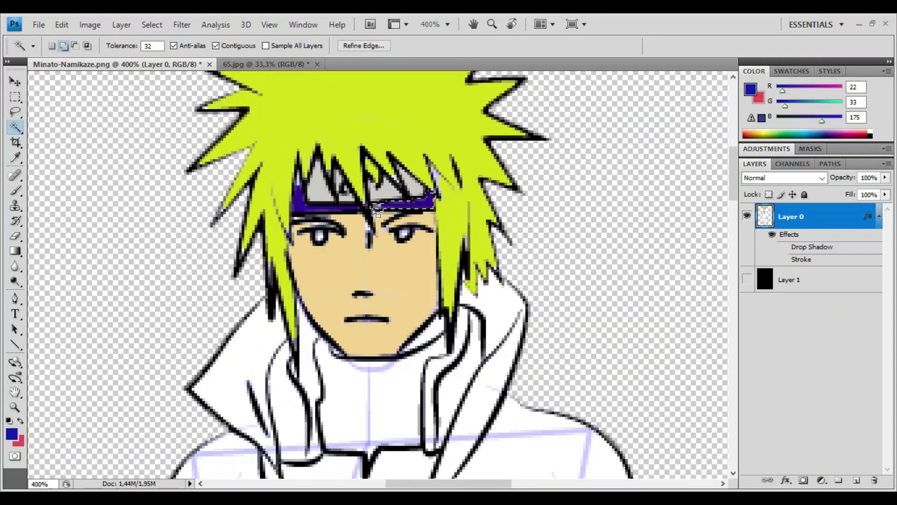
pyautogui.click(353, 209)
pyautogui.hotkey('ctrl', 'd')
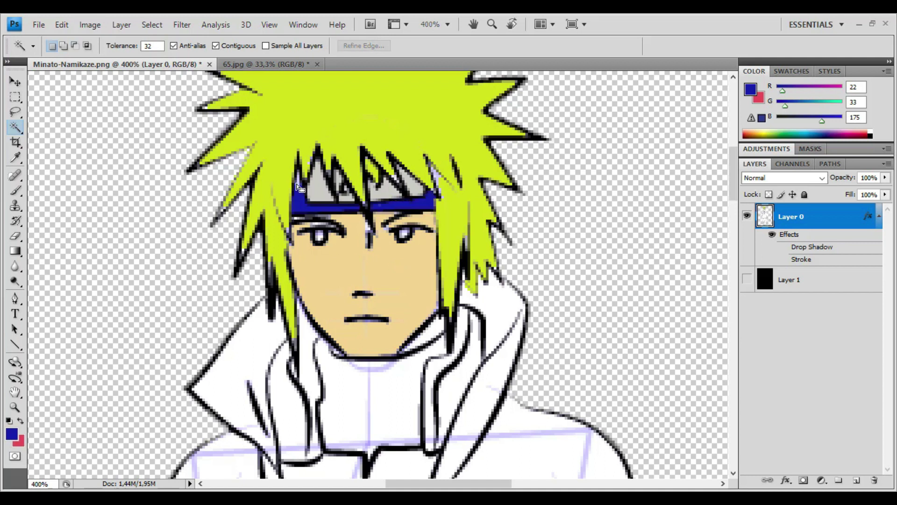
pyautogui.click(299, 182)
pyautogui.hotkey('alt', 'BackSpace')
pyautogui.hotkey('ctrl', 'd')
pyautogui.scroll(-5, 406, 261)
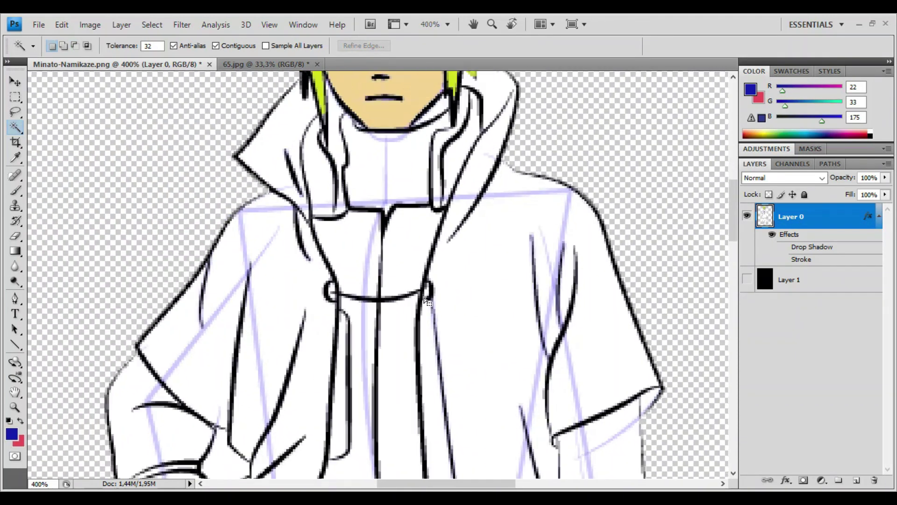
# Select all the trouser regions of the figure and fill them with the blue foreground colour.
pyautogui.scroll(-1, 423, 297)
pyautogui.moveTo(439, 362); pyautogui.dragTo(464, 191)
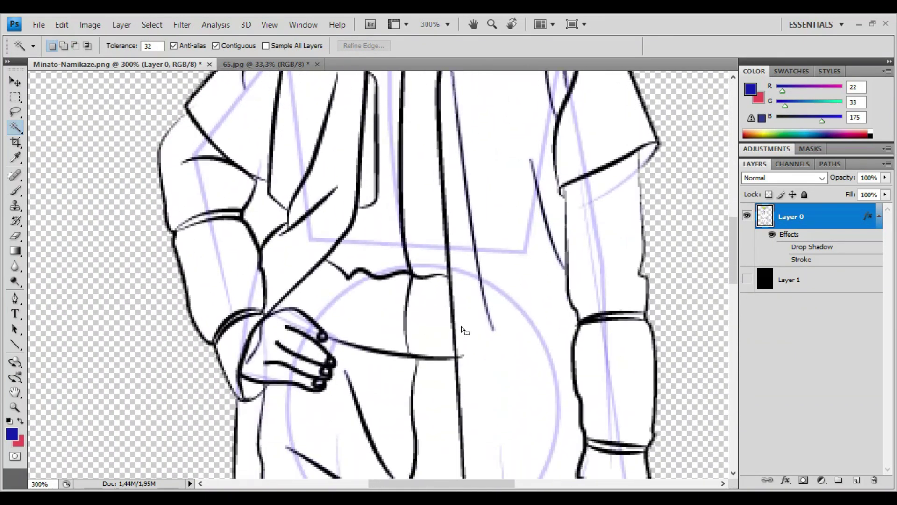
pyautogui.hotkey('ctrl', '-')
pyautogui.scroll(-6, 524, 395)
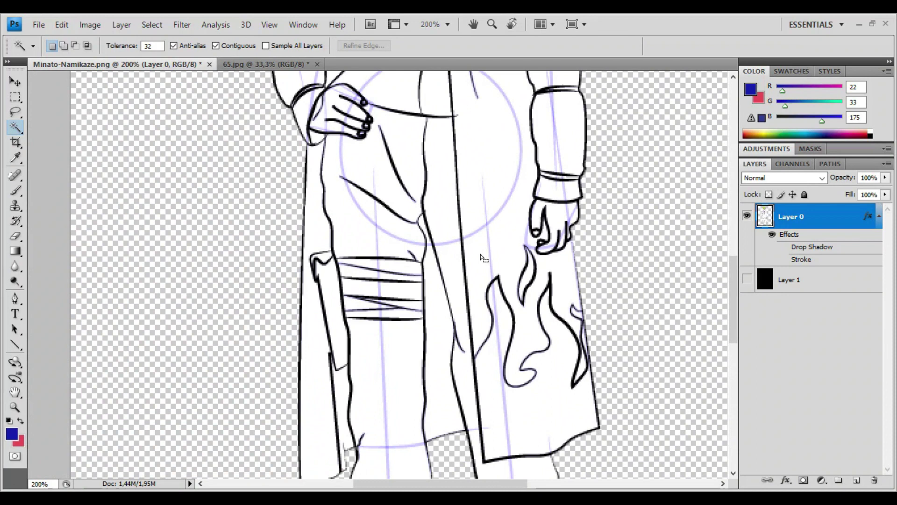
pyautogui.hotkey('ctrl', '-')
pyautogui.click(430, 242)
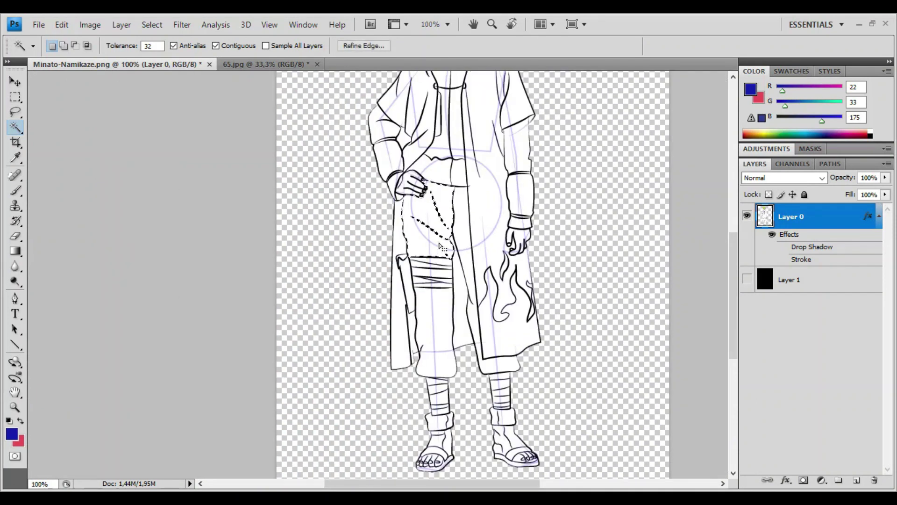
pyautogui.click(425, 323)
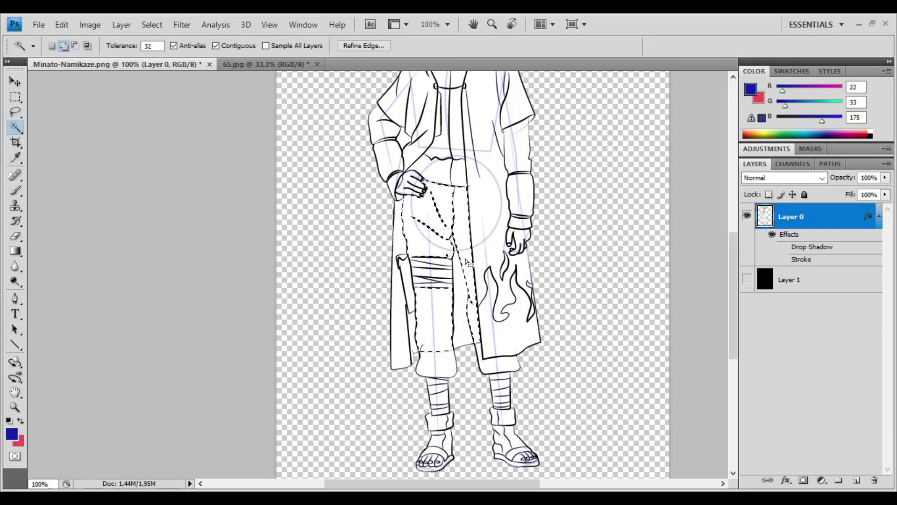
pyautogui.click(491, 372)
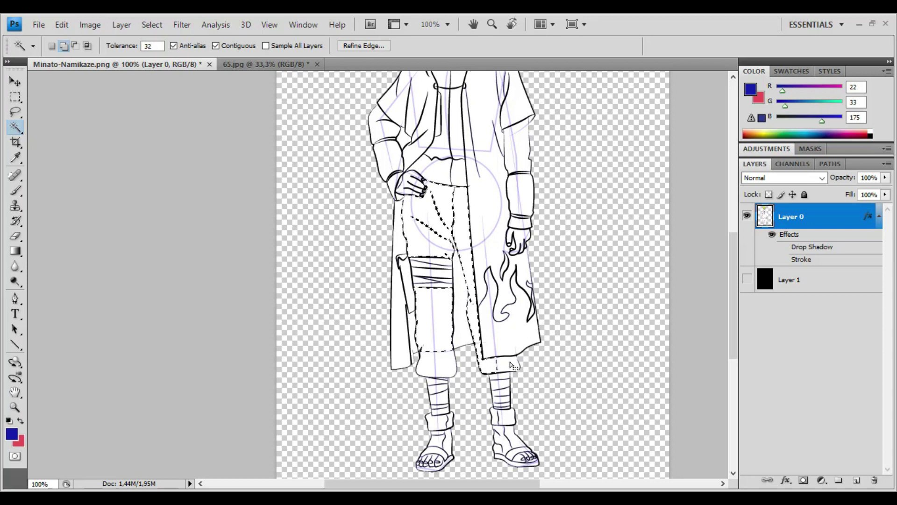
pyautogui.keyDown('shift'); pyautogui.click(439, 371); pyautogui.keyUp('shift')
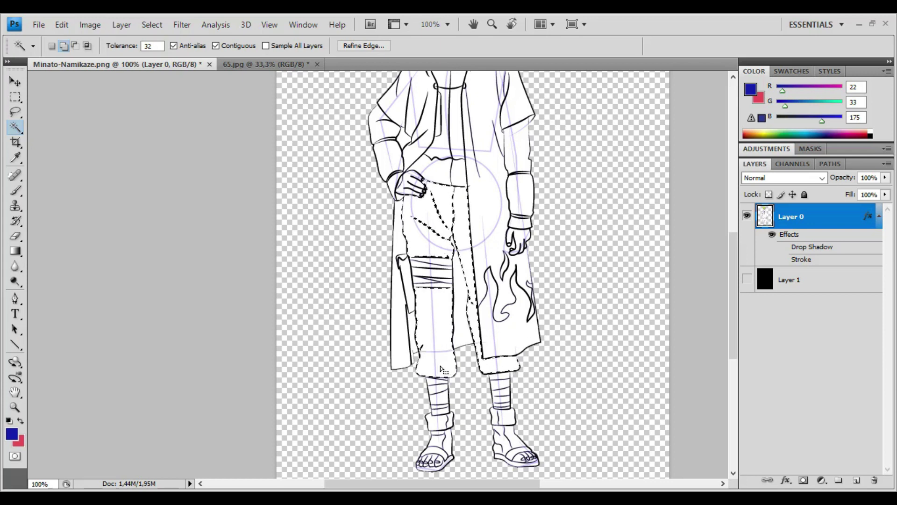
pyautogui.hotkey('alt', 'BackSpace')
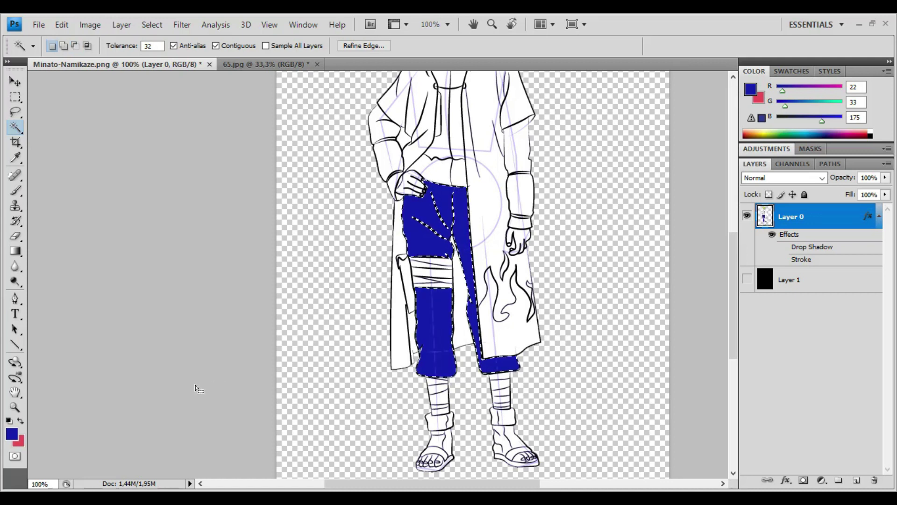
pyautogui.hotkey('ctrl', 'd')
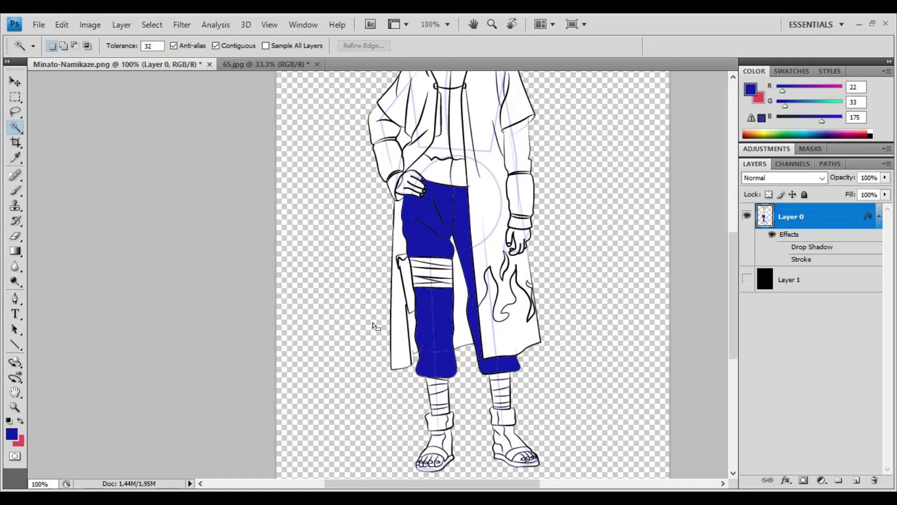
# Set the foreground colour to navy, RGB 10, 19, 129, and refill all the trouser regions with it.
pyautogui.click(12, 434)
pyautogui.click(434, 200)
pyautogui.click(432, 210)
pyautogui.click(579, 120)
pyautogui.press('w')
pyautogui.keyDown('shift'); pyautogui.click(432, 316); pyautogui.keyUp('shift')
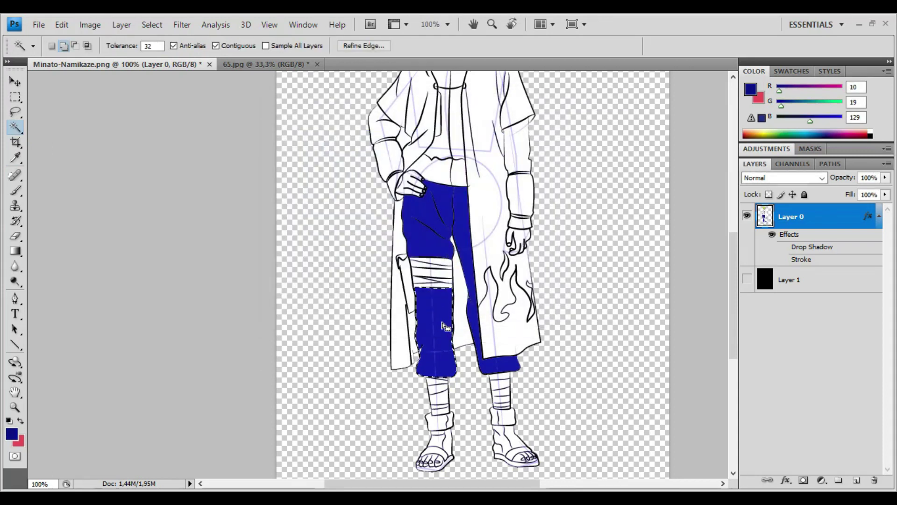
pyautogui.keyDown('shift'); pyautogui.click(428, 229); pyautogui.keyUp('shift')
pyautogui.keyDown('shift'); pyautogui.click(451, 217); pyautogui.keyUp('shift')
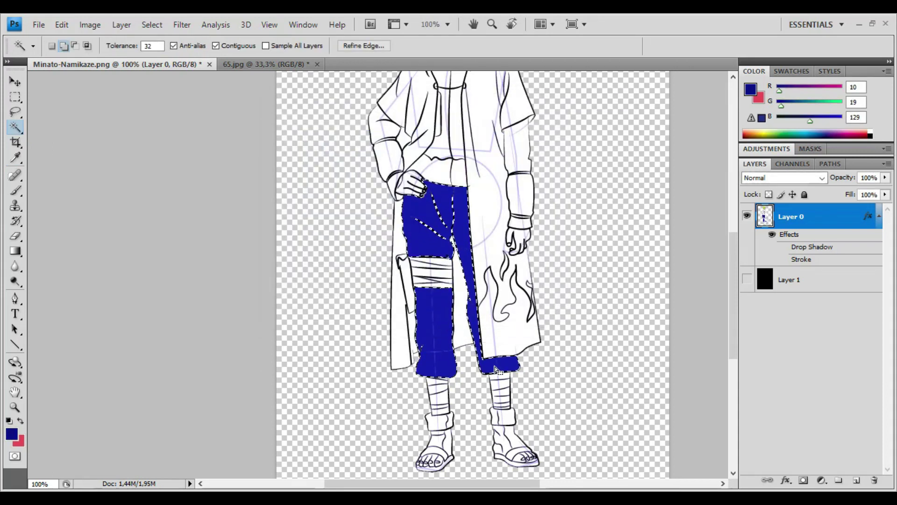
pyautogui.hotkey('alt', 'BackSpace')
pyautogui.hotkey('ctrl', 'd')
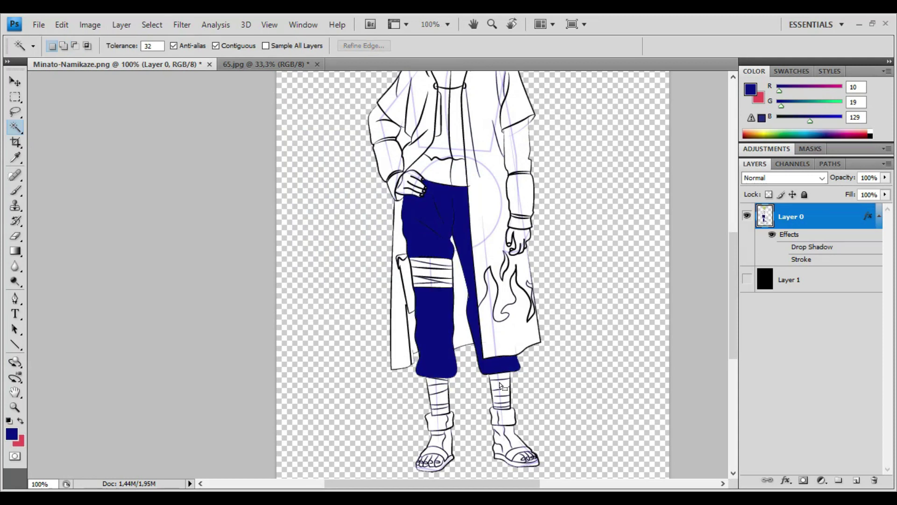
# Set the foreground colour to near-black #202123 and fill the holster on the outer thigh.
pyautogui.scroll(5, 486, 279)
pyautogui.scroll(-5, 490, 284)
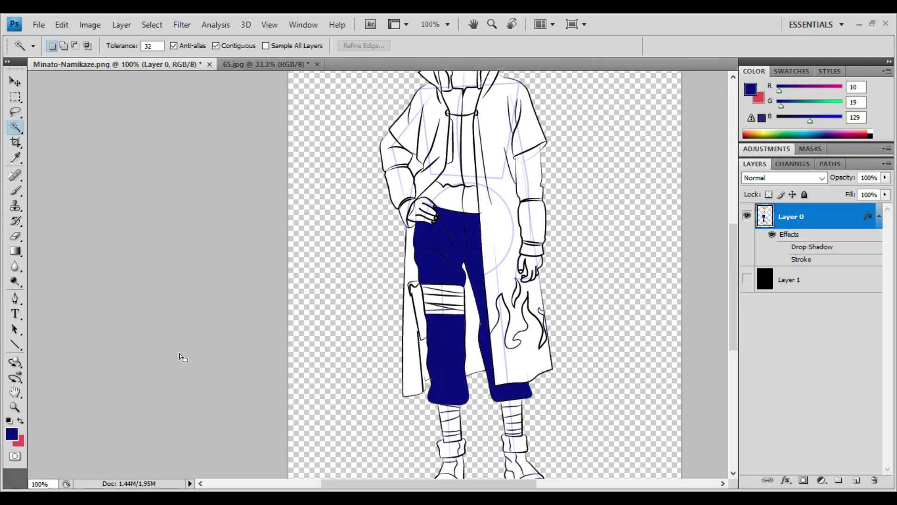
pyautogui.click(12, 434)
pyautogui.click(290, 267)
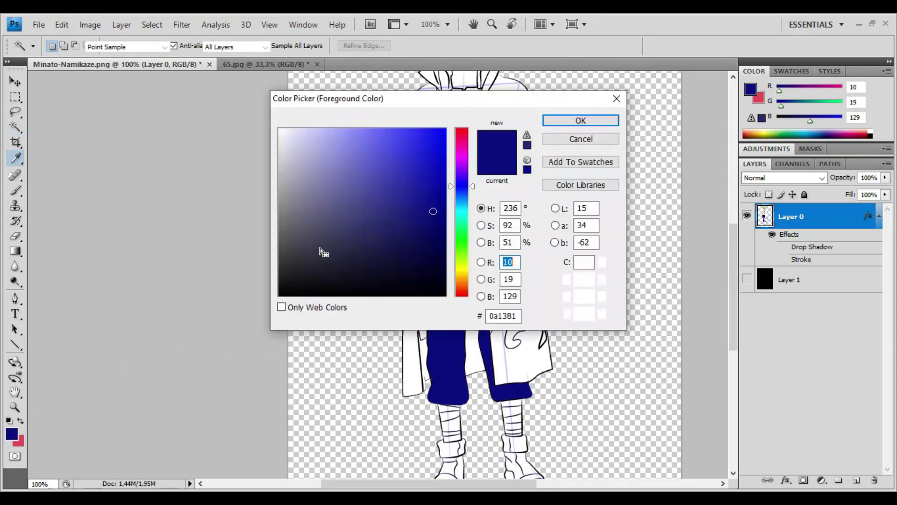
pyautogui.click(291, 273)
pyautogui.click(580, 121)
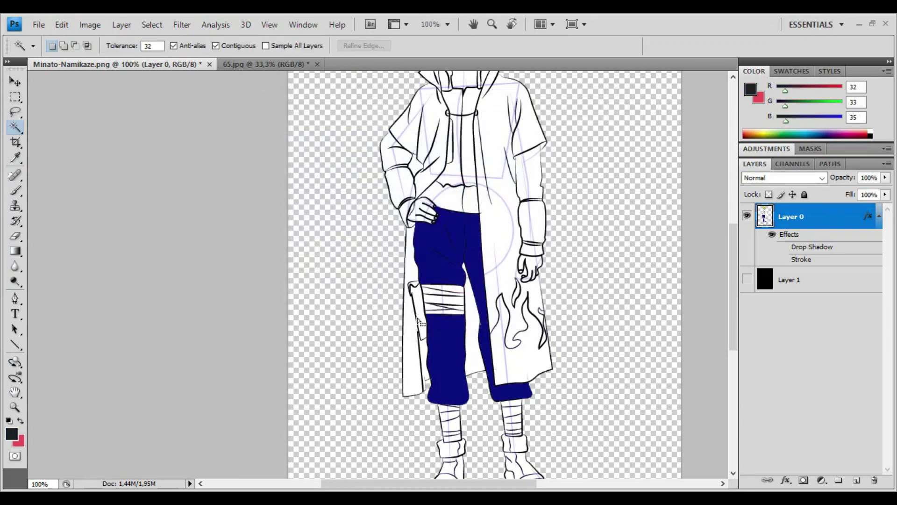
pyautogui.click(420, 309)
pyautogui.keyDown('shift'); pyautogui.click(417, 291); pyautogui.keyUp('shift')
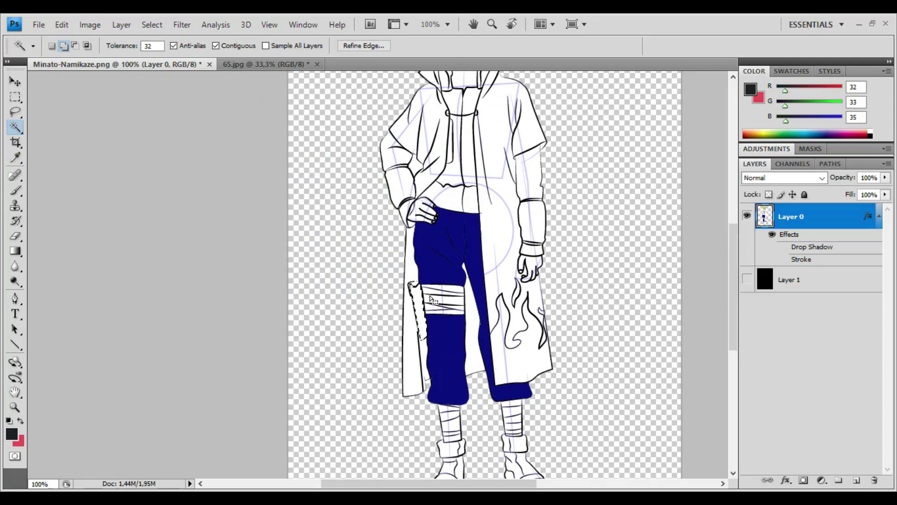
pyautogui.hotkey('alt', 'BackSpace')
pyautogui.hotkey('ctrl', 'd')
# Fill the middle strip of the thigh wrapping with the near-black foreground colour.
pyautogui.click(443, 303)
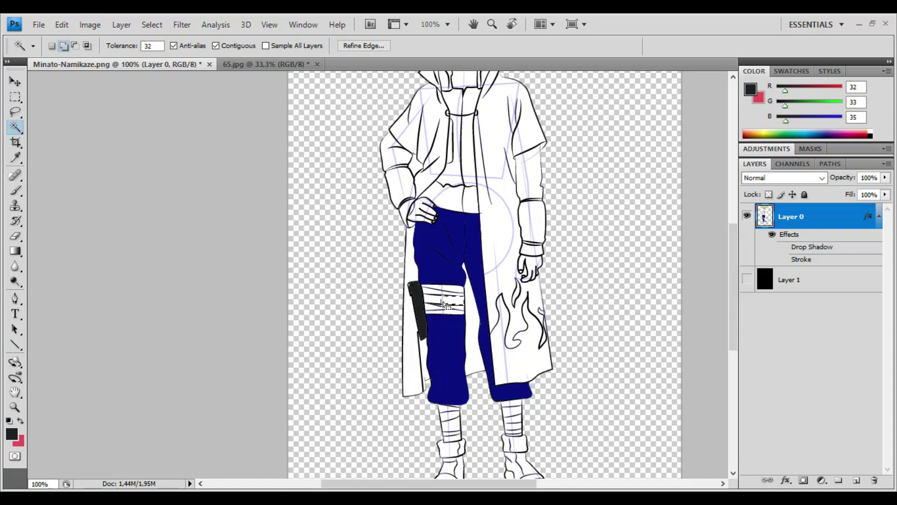
pyautogui.hotkey('alt', 'BackSpace')
pyautogui.hotkey('ctrl', 'd')
# Select the cuff, upper and sole regions of both sandals and fill them with the near-black foreground colour.
pyautogui.moveTo(563, 403); pyautogui.dragTo(545, 267)
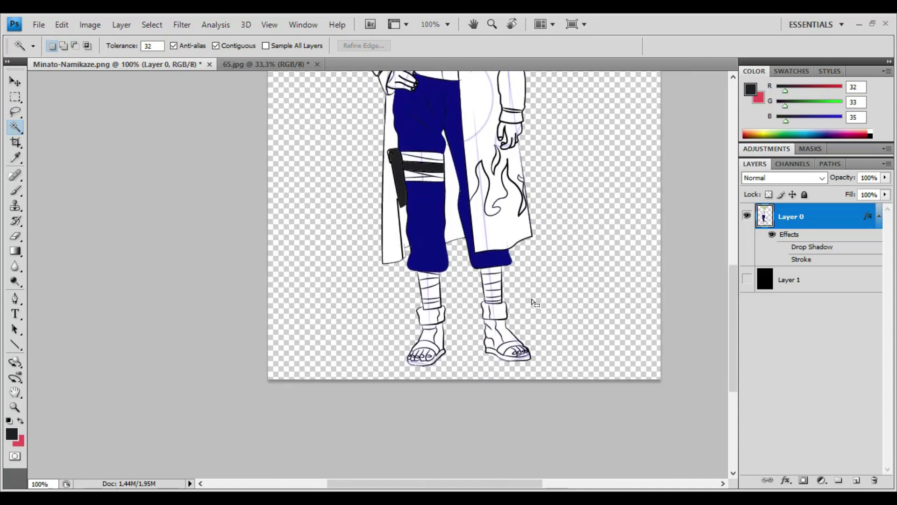
pyautogui.click(501, 316)
pyautogui.press('shift')
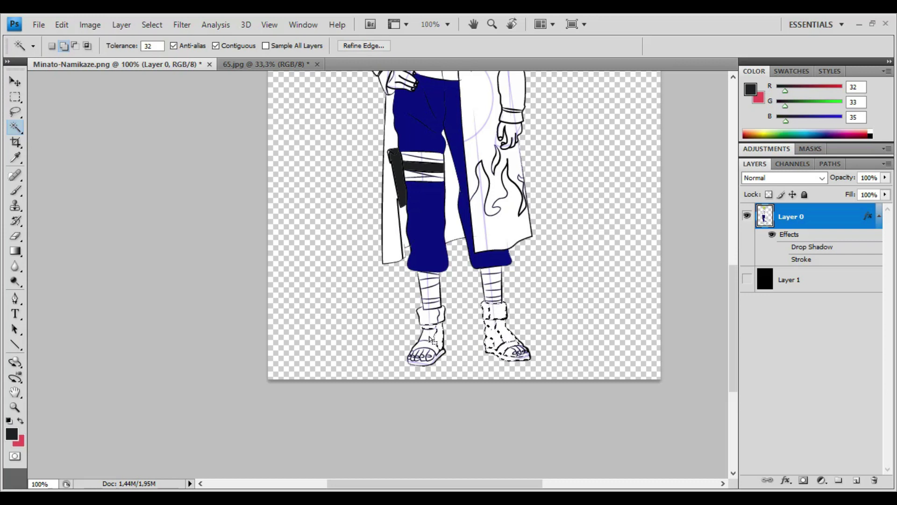
pyautogui.click(438, 324)
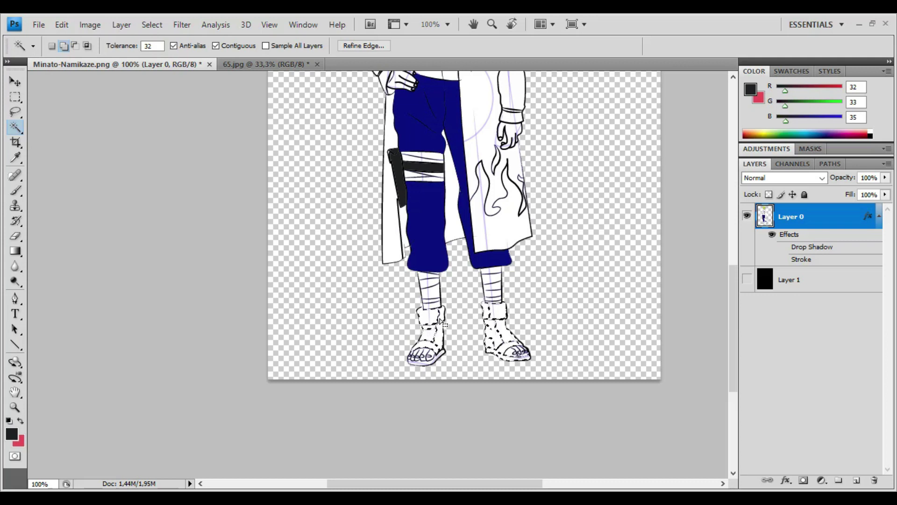
pyautogui.click(420, 363)
pyautogui.hotkey('alt', 'BackSpace')
# Fill the remaining white gaps in the sole around the toes of the figure's left sandal with near-black.
pyautogui.hotkey('alt', 'BackSpace')
pyautogui.hotkey('ctrl', 'd')
pyautogui.scroll(1, 528, 348)
pyautogui.scroll(1, 542, 362)
pyautogui.click(519, 351)
pyautogui.hotkey('alt', 'BackSpace')
pyautogui.hotkey('ctrl', 'd')
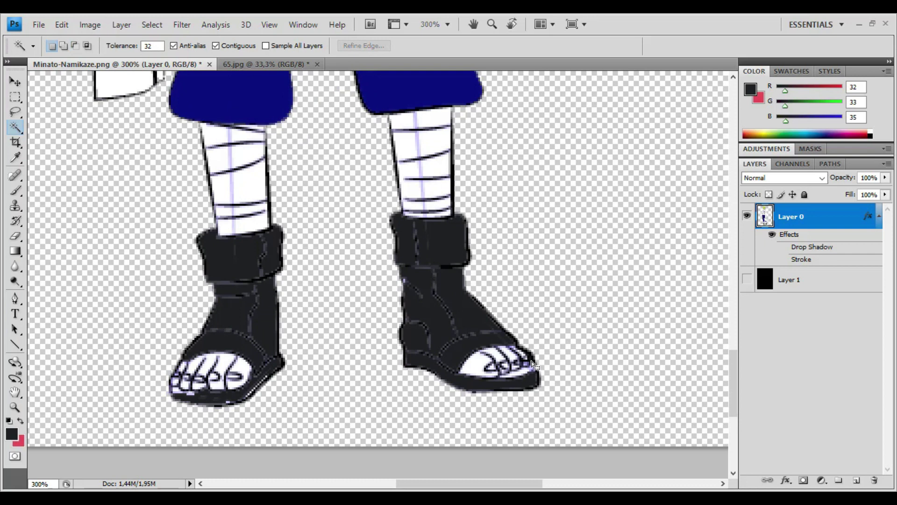
pyautogui.click(524, 376)
pyautogui.hotkey('alt', 'BackSpace')
pyautogui.hotkey('ctrl', 'd')
pyautogui.click(533, 370)
pyautogui.hotkey('ctrl', 'd')
# Fill the small white gaps below the toes in the sole of the figure's right sandal with near-black.
pyautogui.moveTo(456, 386); pyautogui.dragTo(531, 362)
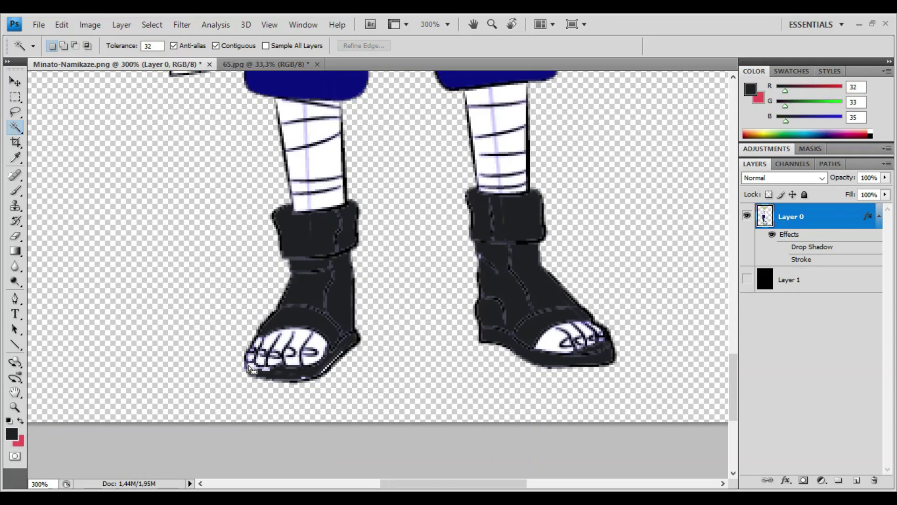
pyautogui.click(257, 370)
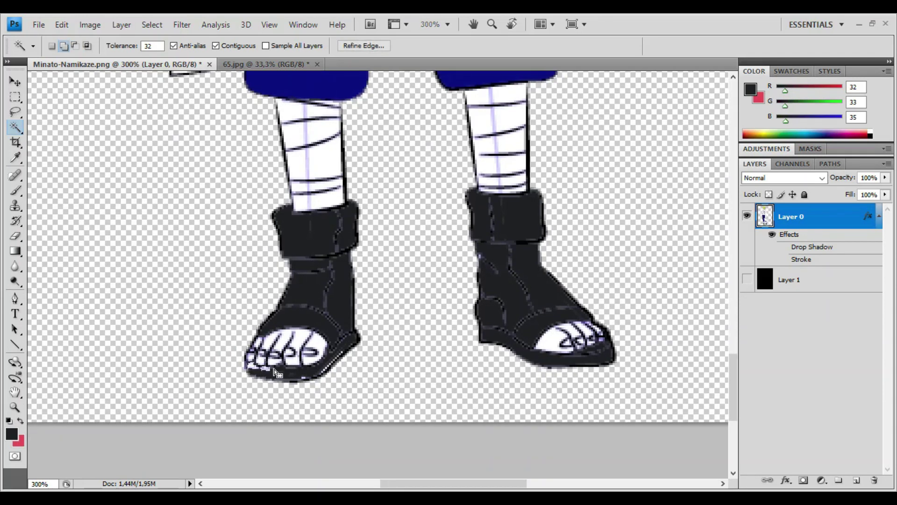
pyautogui.keyDown('alt'); pyautogui.click(301, 381); pyautogui.keyUp('alt')
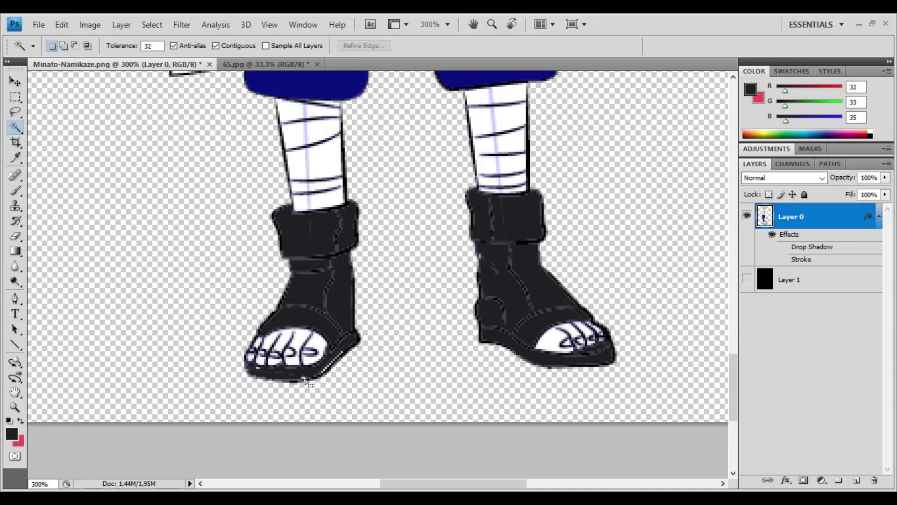
pyautogui.click(319, 382)
pyautogui.hotkey('alt', 'BackSpace')
pyautogui.hotkey('ctrl', 'd')
pyautogui.click(286, 375)
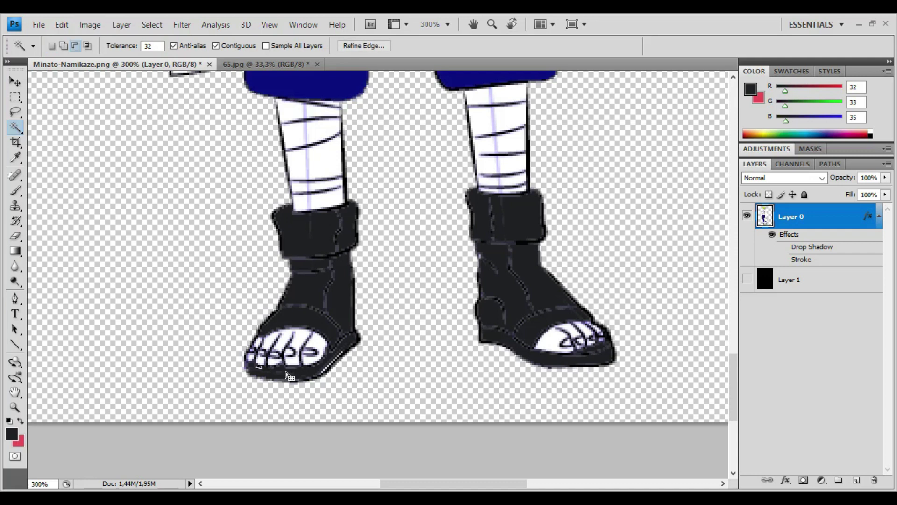
pyautogui.keyDown('alt'); pyautogui.click(287, 373); pyautogui.keyUp('alt')
pyautogui.click(328, 370)
pyautogui.keyDown('alt'); pyautogui.click(351, 364); pyautogui.keyUp('alt')
# Select the thin white slivers along the inner sole edge of the figure's right sandal and fill them with near-black.
pyautogui.scroll(2, 326, 366)
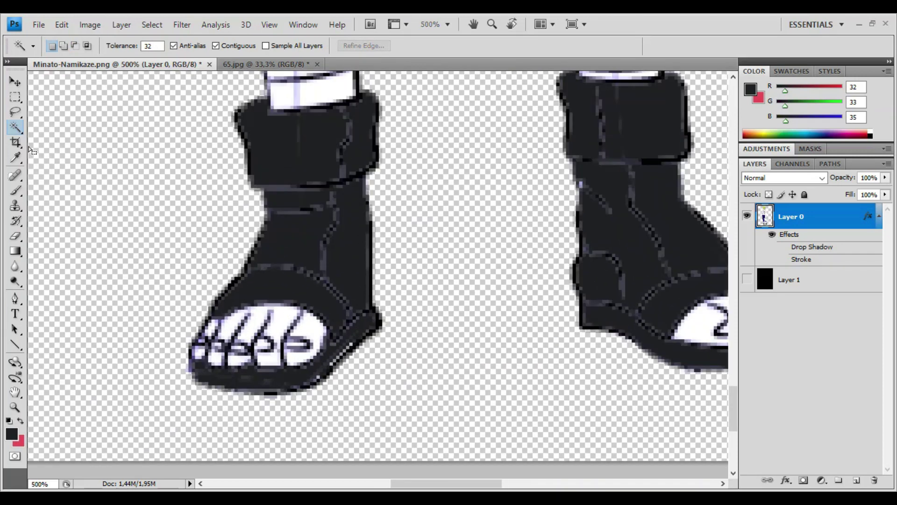
pyautogui.press('m')
pyautogui.press('w')
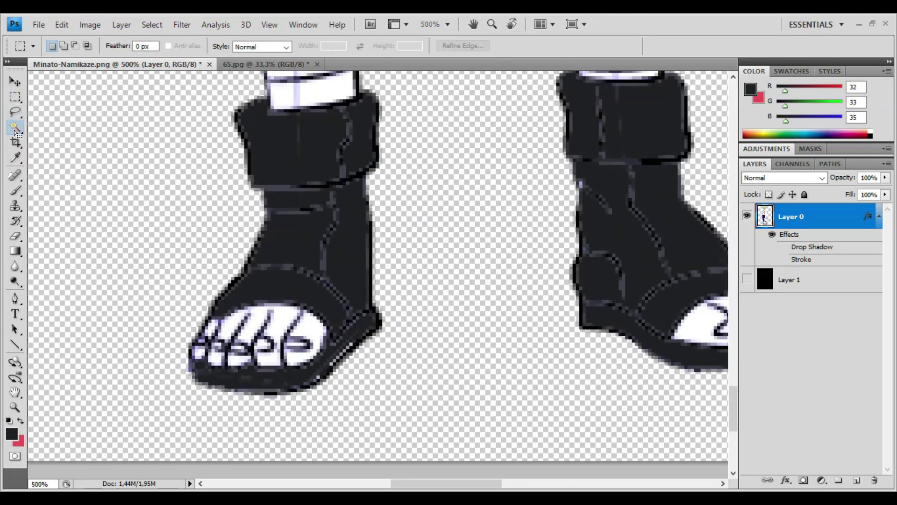
pyautogui.scroll(1, 357, 360)
pyautogui.keyDown('shift'); pyautogui.click(349, 343); pyautogui.keyUp('shift')
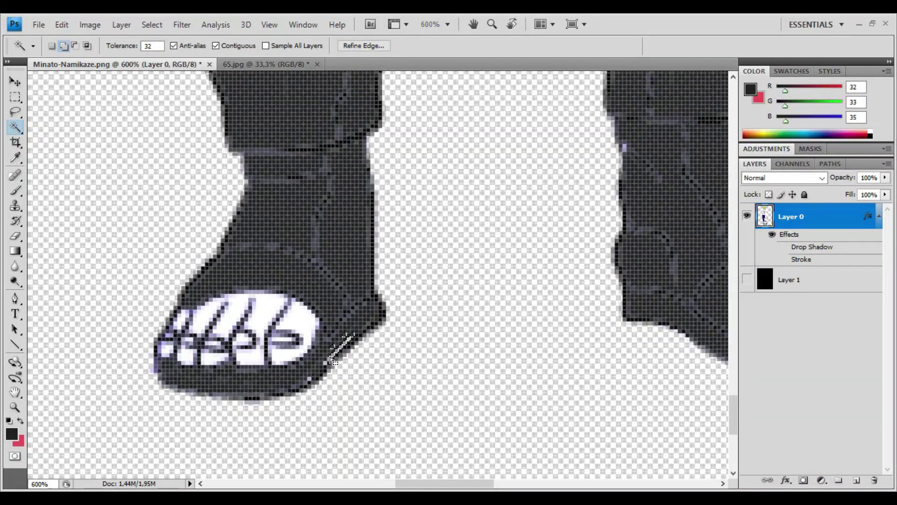
pyautogui.keyDown('shift'); pyautogui.click(326, 364); pyautogui.keyUp('shift')
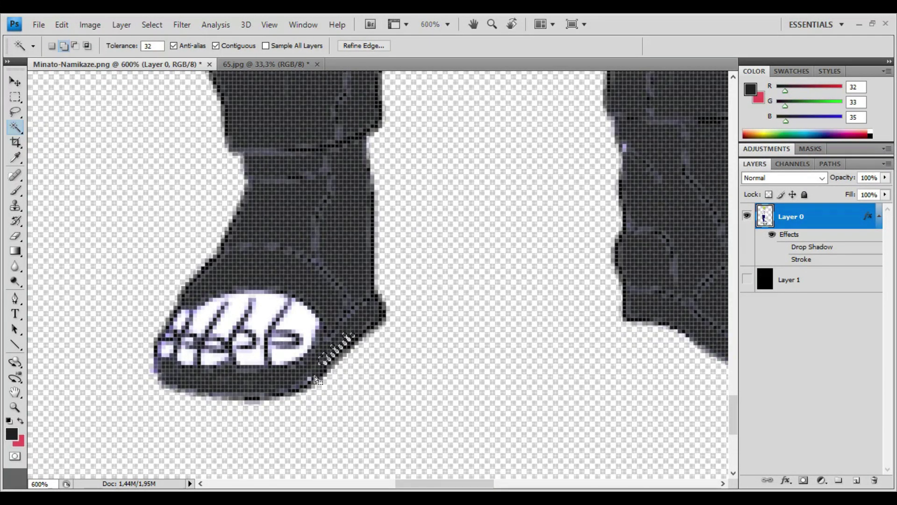
pyautogui.hotkey('ctrl', 'd')
# Set the foreground colour to a medium green with RGB 19, 121, 9.
pyautogui.scroll(-3, 373, 301)
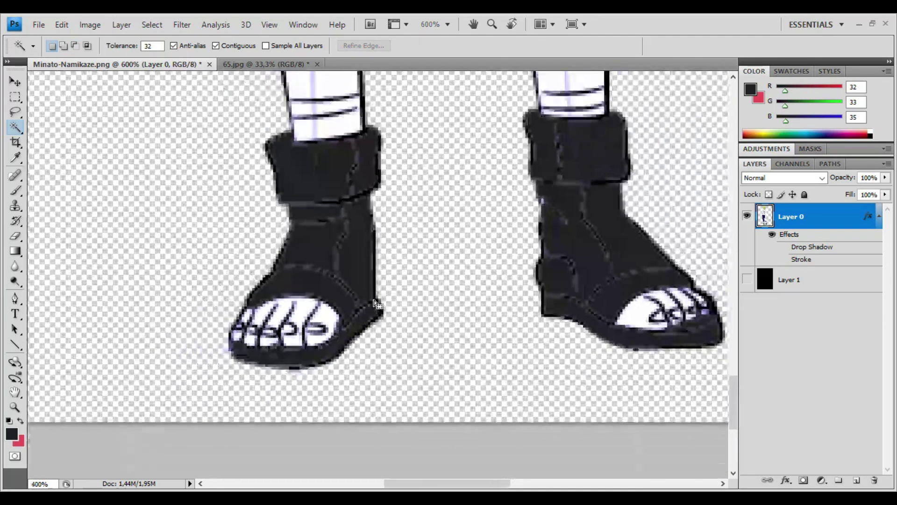
pyautogui.hotkey('ctrl', '-')
pyautogui.hotkey('ctrl', '-')
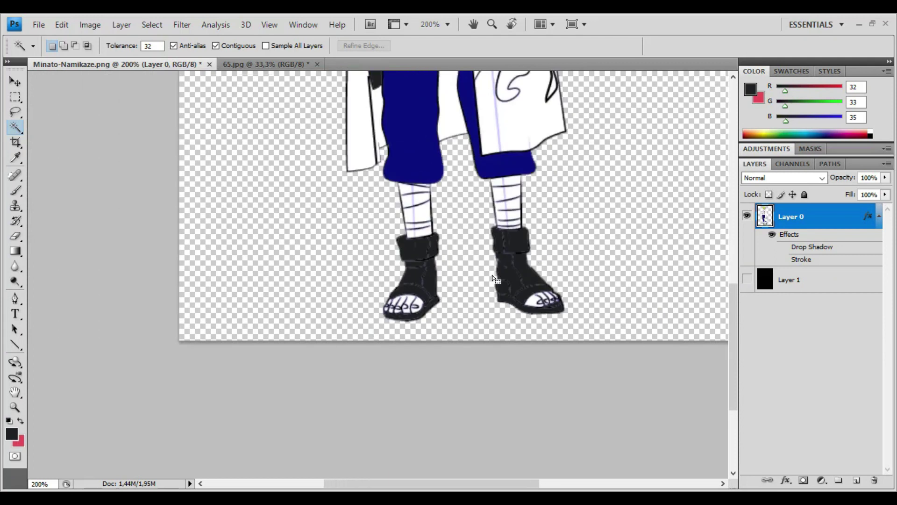
pyautogui.scroll(5, 488, 294)
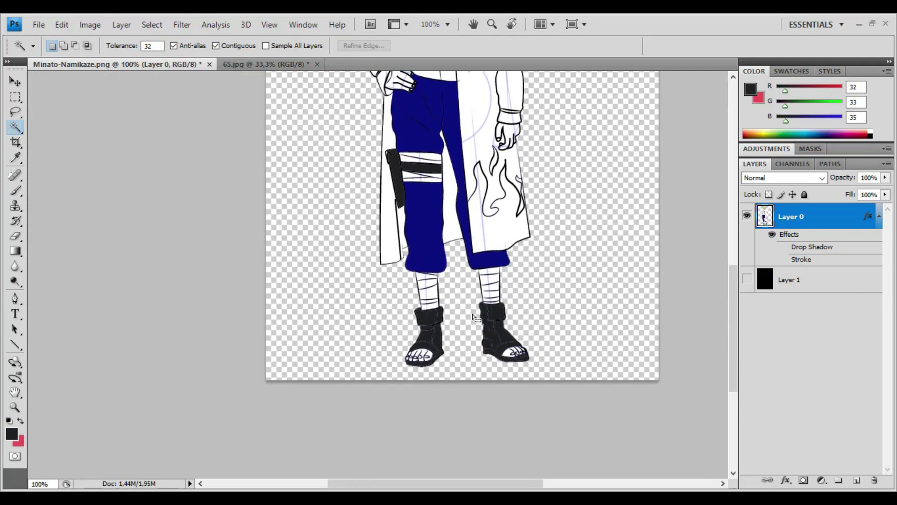
pyautogui.hotkey('ctrl', '-')
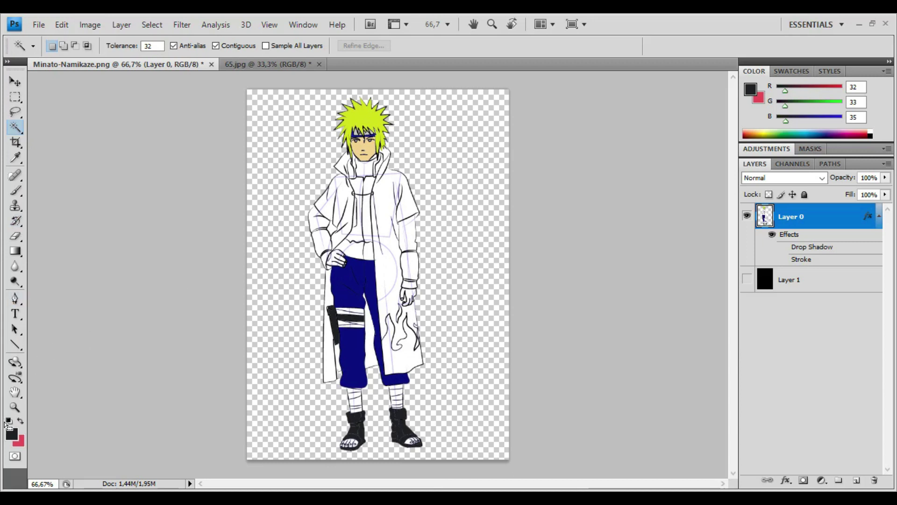
pyautogui.click(12, 434)
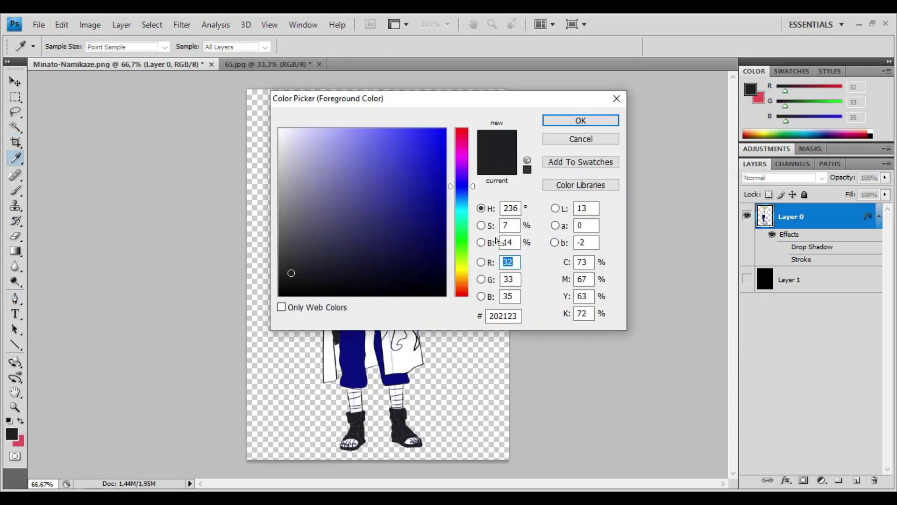
pyautogui.moveTo(466, 232)
pyautogui.mouseDown()
pyautogui.moveTo(466, 243)
pyautogui.moveTo(416, 194)
pyautogui.moveTo(434, 216)
pyautogui.mouseUp()
pyautogui.click(438, 233)
pyautogui.click(567, 121)
pyautogui.press('w')
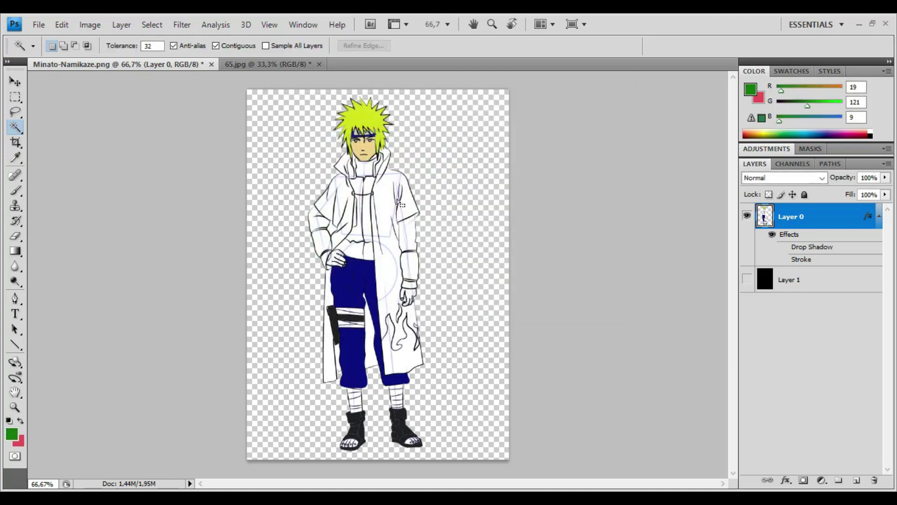
# Select the vest's collar flaps, chest sections and front panels down to the wavy hem line and fill them with green.
pyautogui.hotkey('ctrl', '+')
pyautogui.hotkey('ctrl', '+')
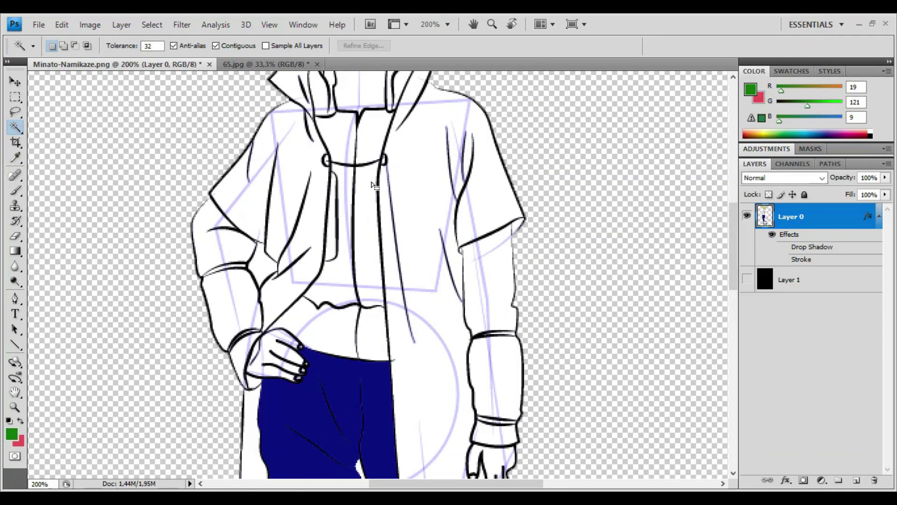
pyautogui.scroll(3, 374, 185)
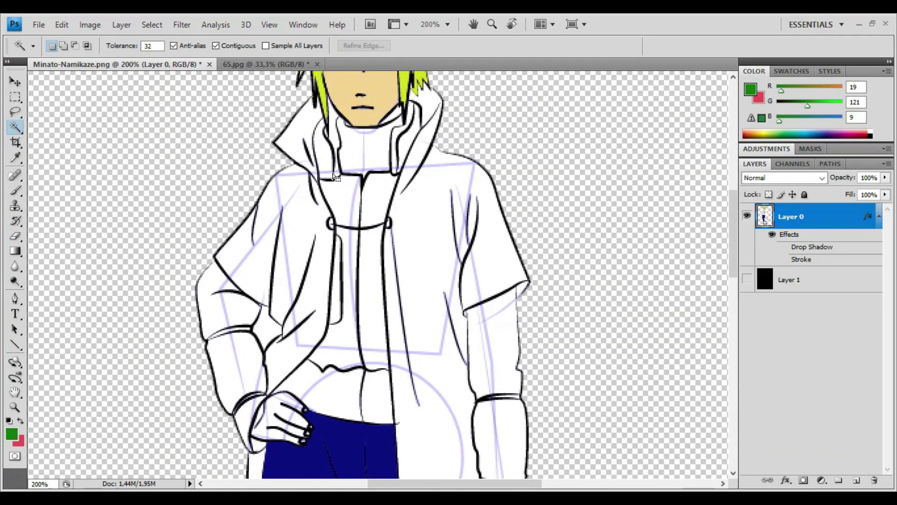
pyautogui.keyDown('shift'); pyautogui.click(333, 174); pyautogui.keyUp('shift')
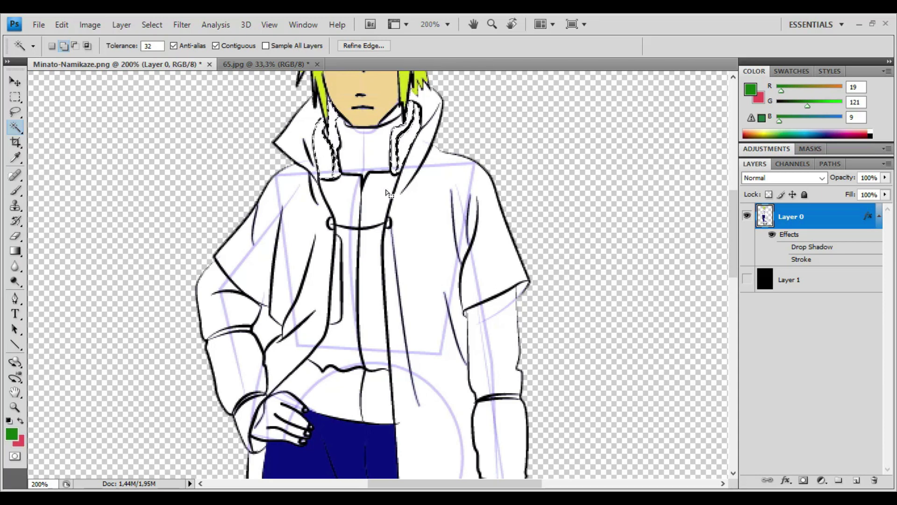
pyautogui.click(371, 264)
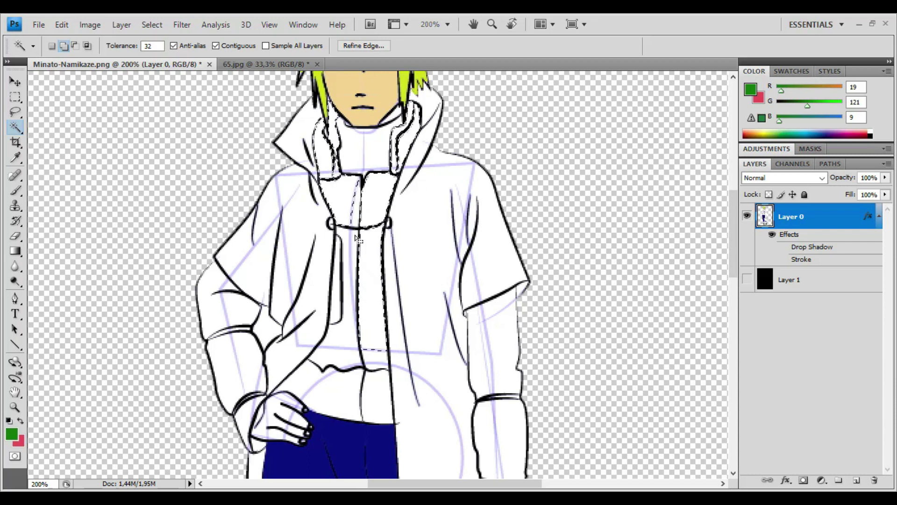
pyautogui.click(353, 220)
pyautogui.click(340, 294)
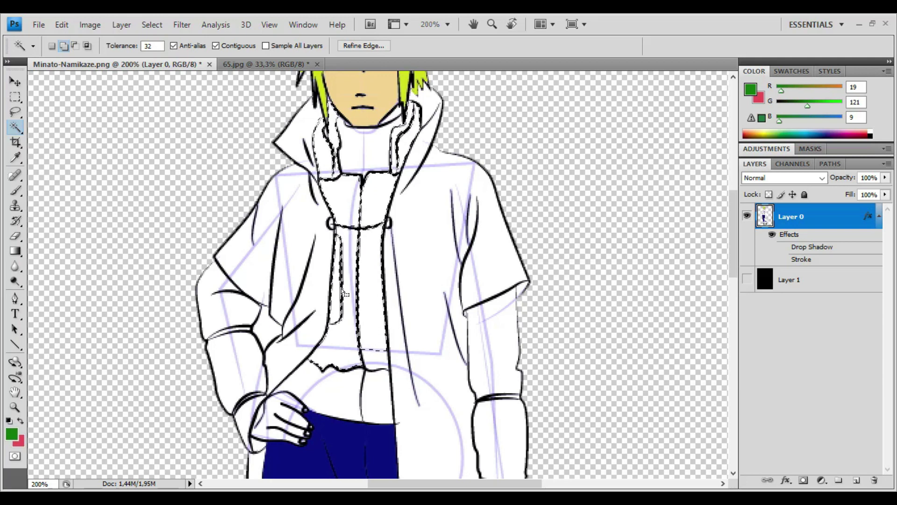
pyautogui.click(369, 253)
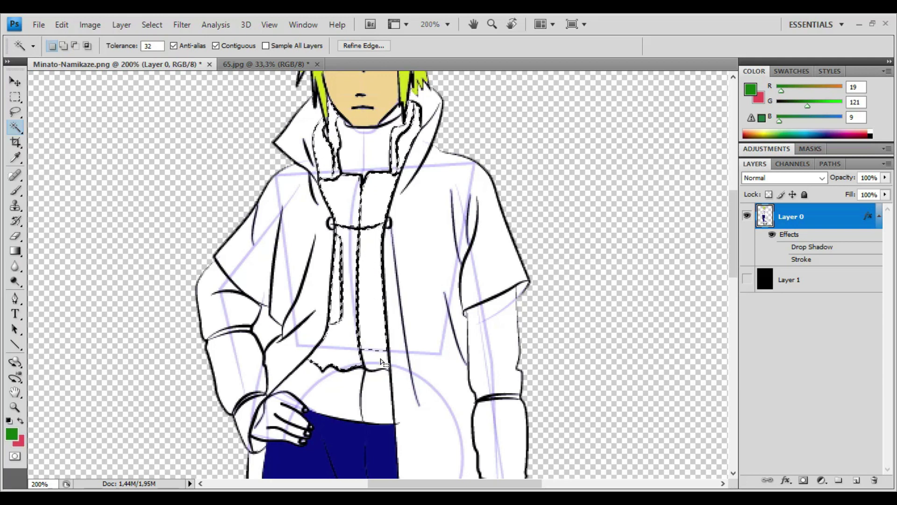
pyautogui.click(377, 366)
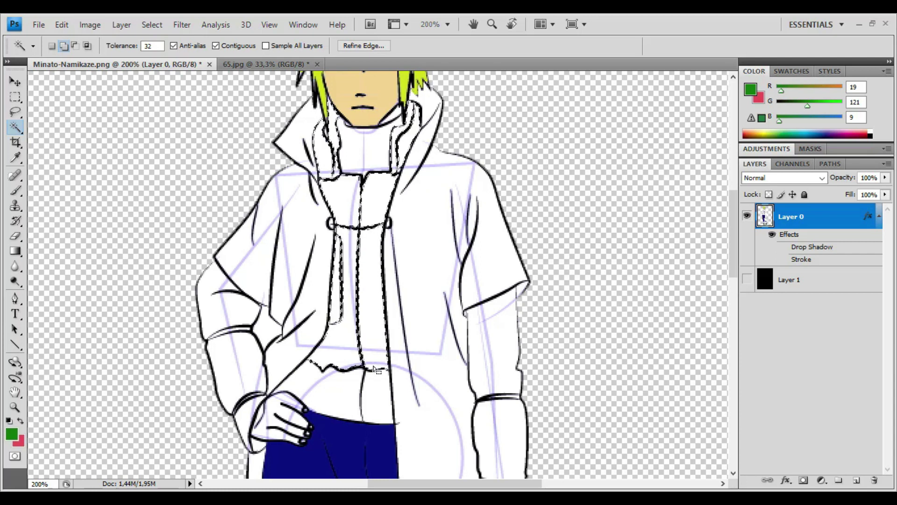
pyautogui.hotkey('alt', 'BackSpace')
pyautogui.hotkey('alt', 'BackSpace')
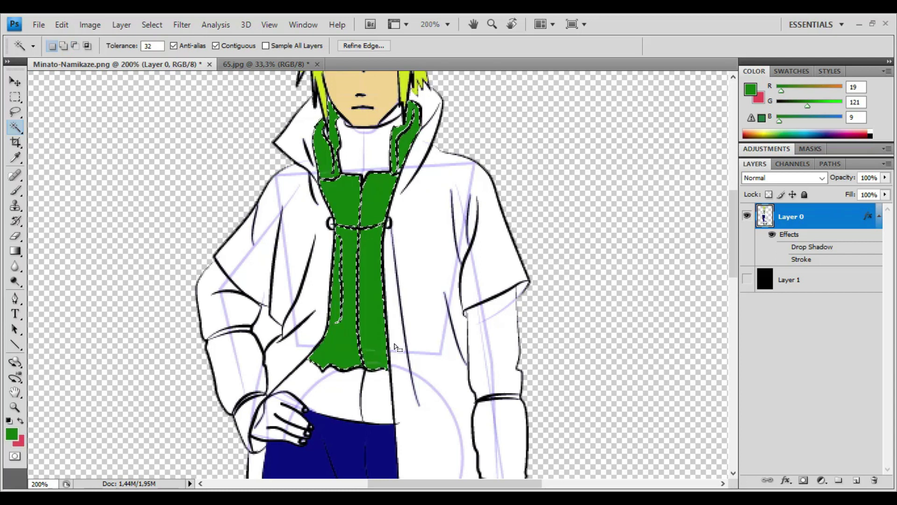
pyautogui.hotkey('ctrl', 'd')
# Select both parts of the vest between the wavy hem line and the trousers and fill them with green.
pyautogui.click(369, 413)
pyautogui.keyDown('shift'); pyautogui.click(314, 392); pyautogui.keyUp('shift')
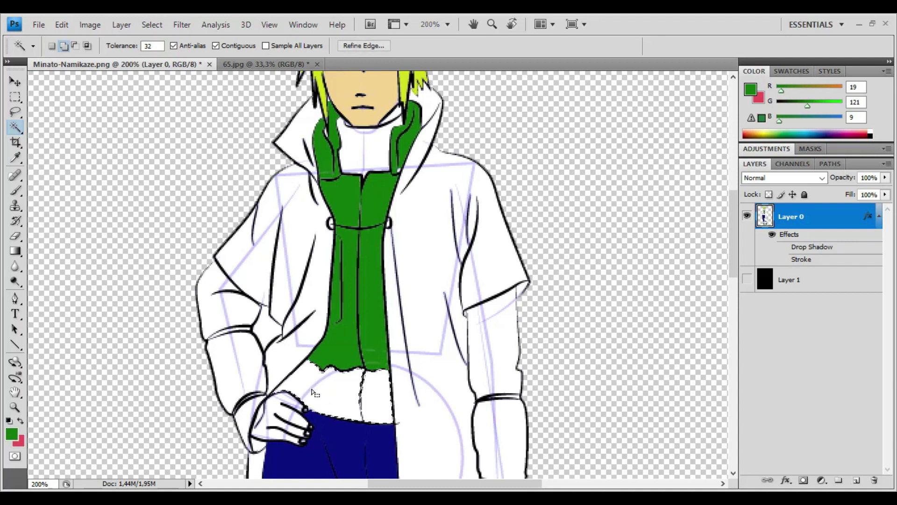
pyautogui.hotkey('alt', 'BackSpace')
pyautogui.hotkey('ctrl', 'd')
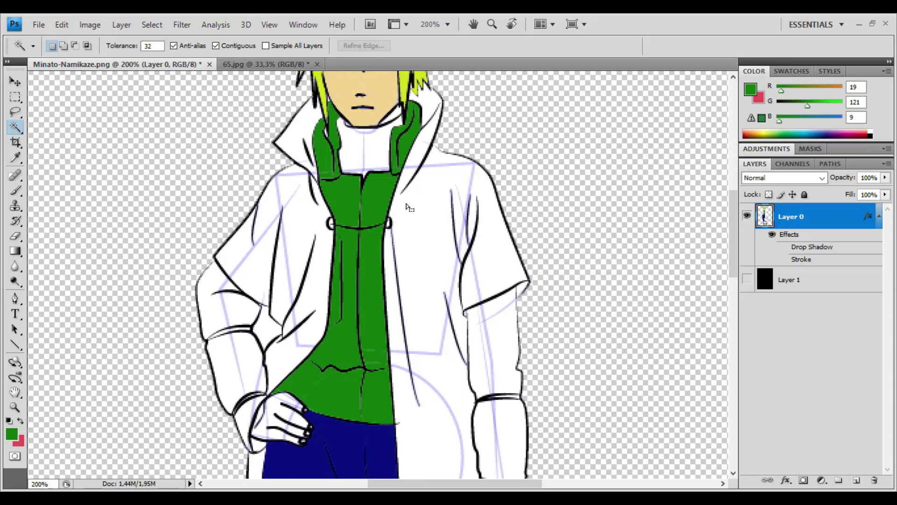
# Select the thin unfilled gaps along the fold of the vest collar on the figure's right side and fill them with green.
pyautogui.click(334, 149)
pyautogui.scroll(2, 335, 157)
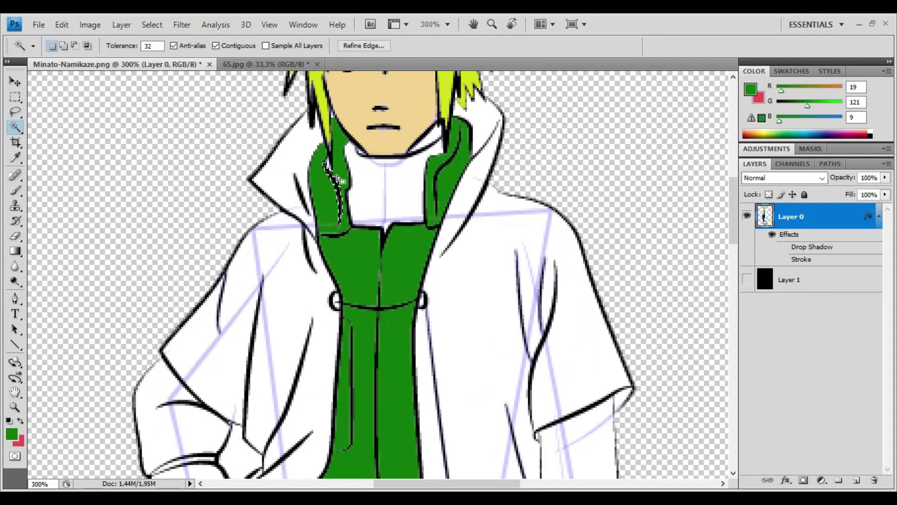
pyautogui.press('alt')
pyautogui.keyDown('alt'); pyautogui.click(334, 171); pyautogui.keyUp('alt')
pyautogui.click(348, 181)
pyautogui.hotkey('alt', 'BackSpace')
pyautogui.hotkey('ctrl', 'd')
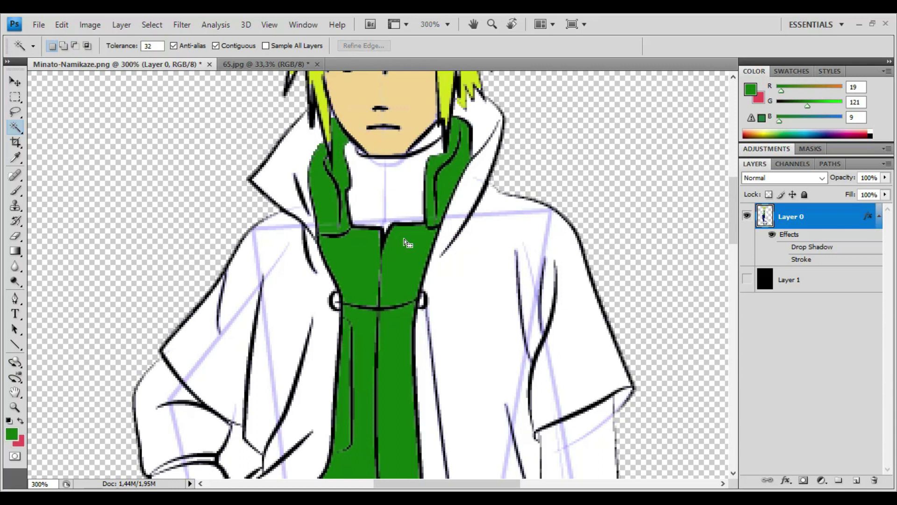
# Sample the trousers' navy blue and fill the undershirt's neck area and the strip below the jaw with it.
pyautogui.scroll(-1, 385, 267)
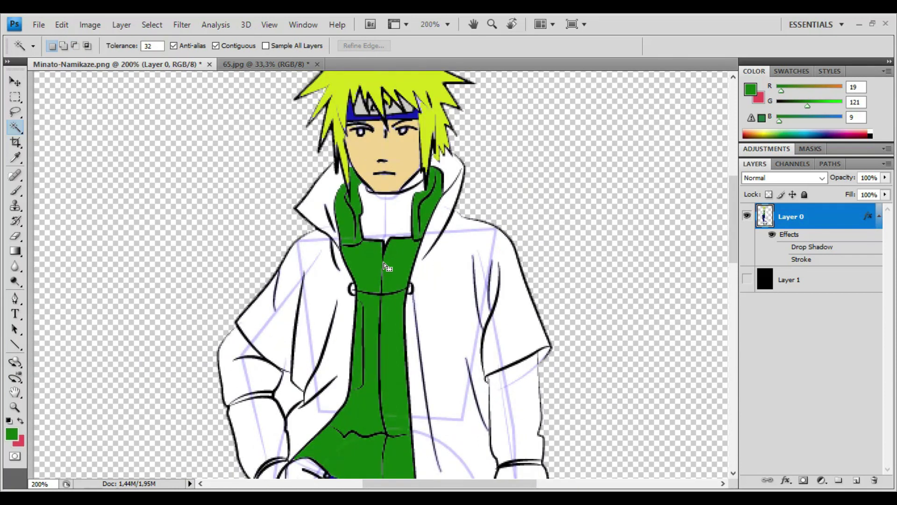
pyautogui.scroll(-5, 341, 406)
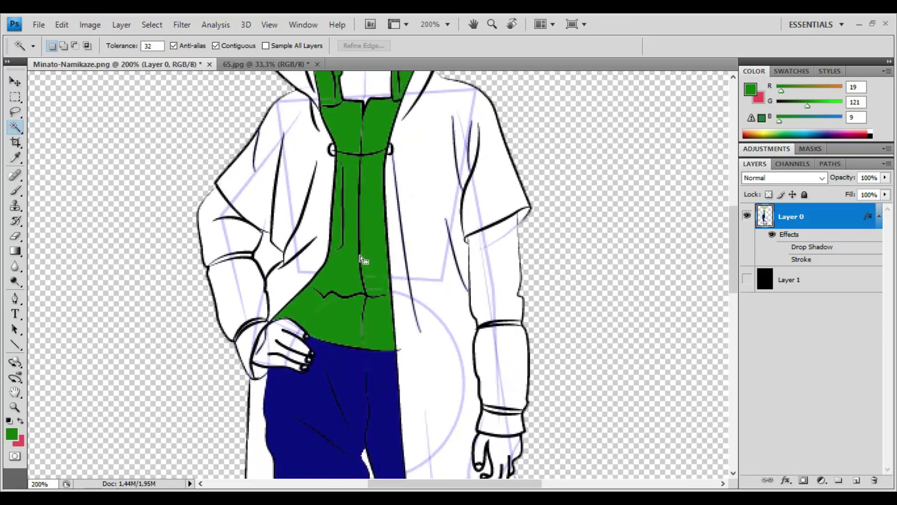
pyautogui.click(15, 158)
pyautogui.click(326, 383)
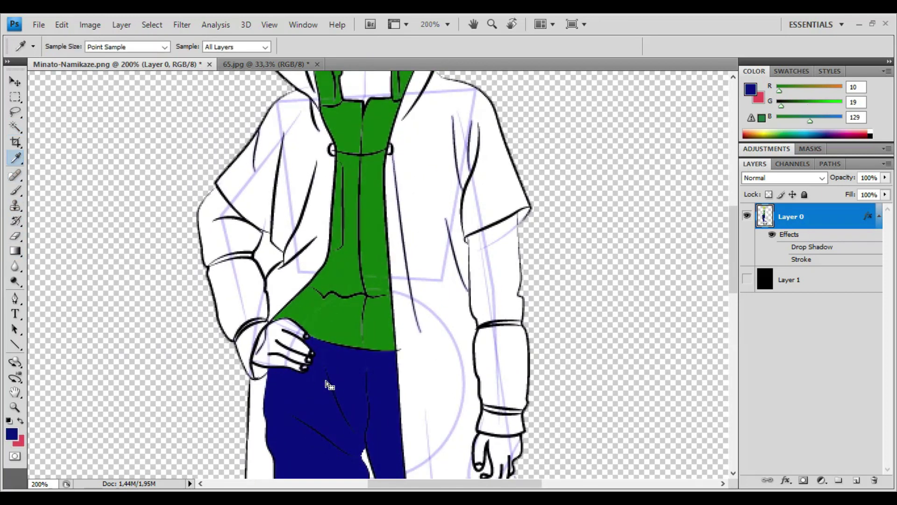
pyautogui.click(16, 126)
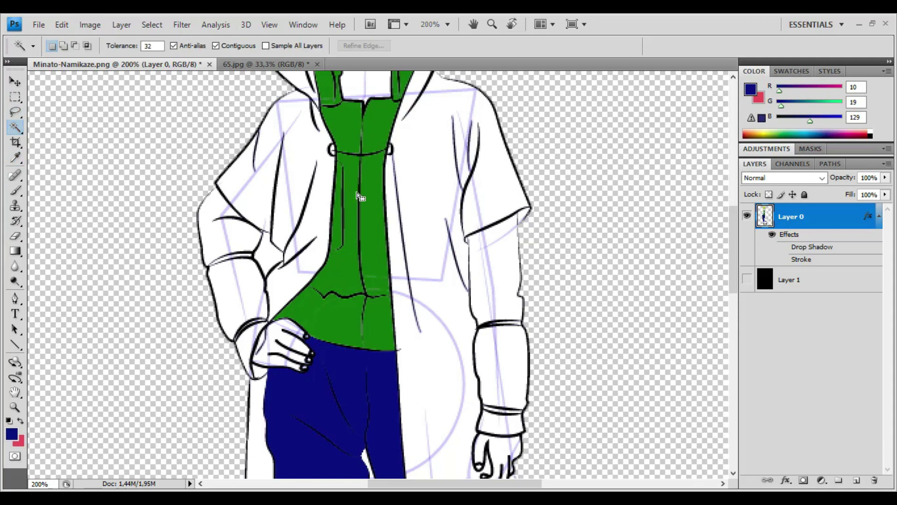
pyautogui.scroll(3, 365, 187)
pyautogui.click(372, 160)
pyautogui.keyDown('shift'); pyautogui.click(374, 164); pyautogui.keyUp('shift')
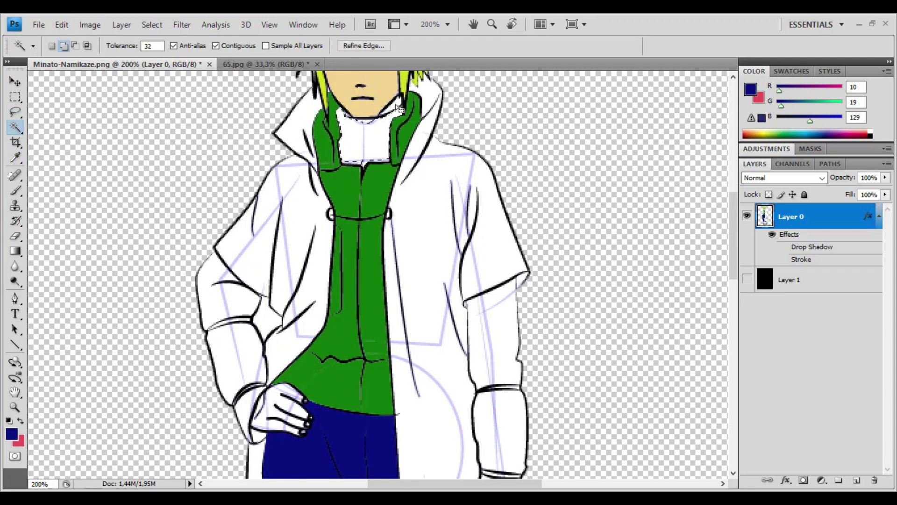
pyautogui.keyDown('shift'); pyautogui.click(393, 105); pyautogui.keyUp('shift')
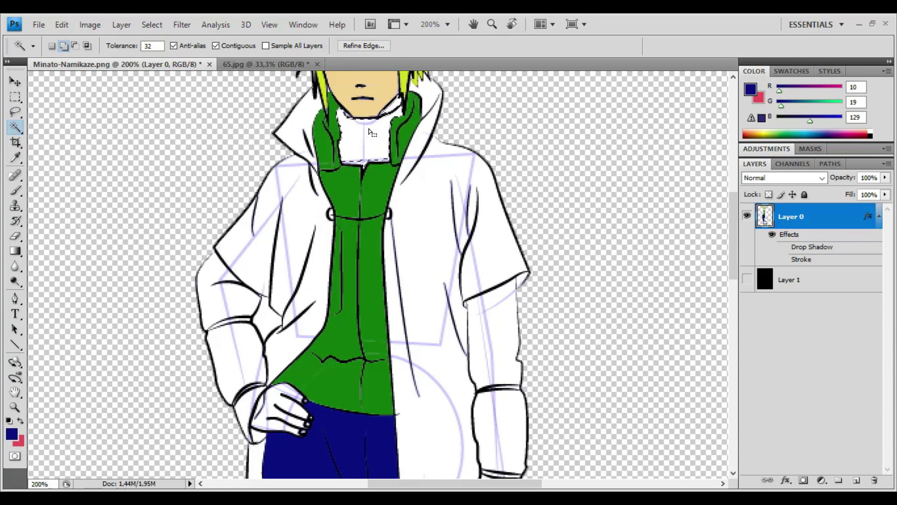
pyautogui.hotkey('alt', 'BackSpace')
pyautogui.hotkey('ctrl', 'd')
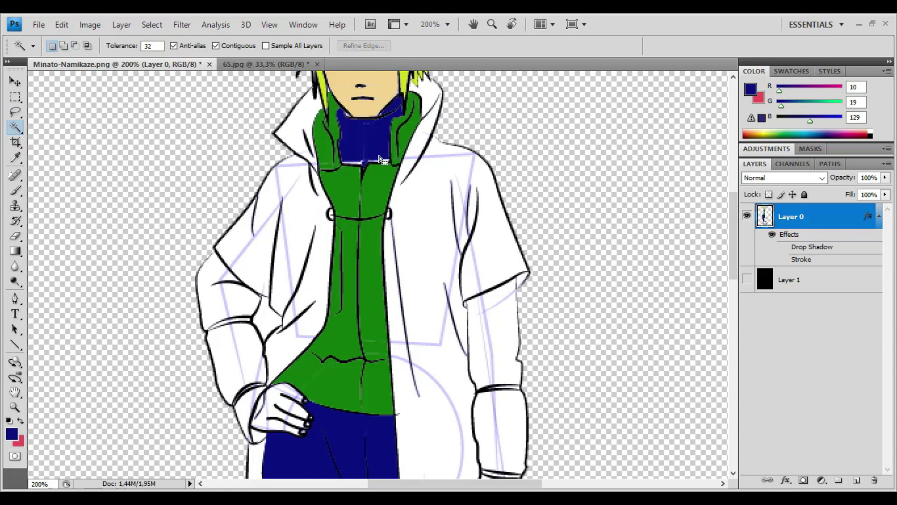
# Fill the white gap along the neck's lower edge on the figure's right side with navy blue.
pyautogui.scroll(1, 380, 159)
pyautogui.click(357, 173)
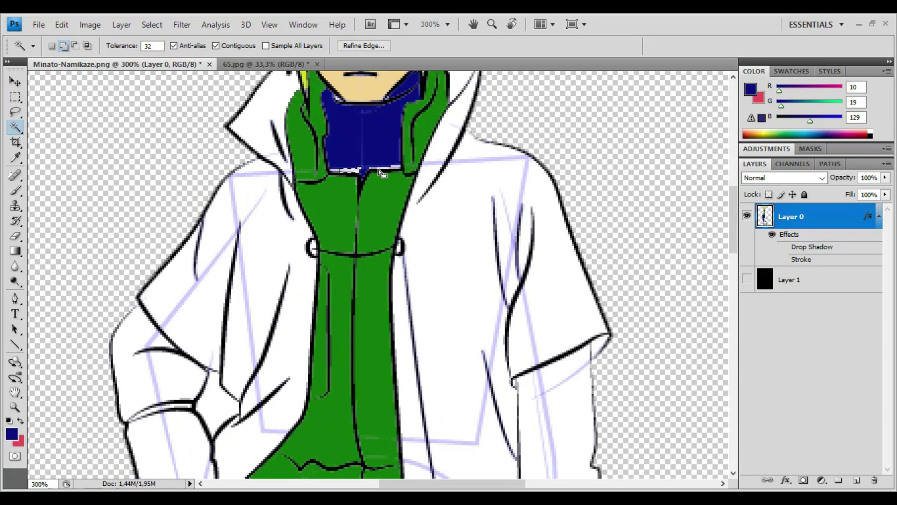
pyautogui.keyDown('shift'); pyautogui.click(395, 168); pyautogui.keyUp('shift')
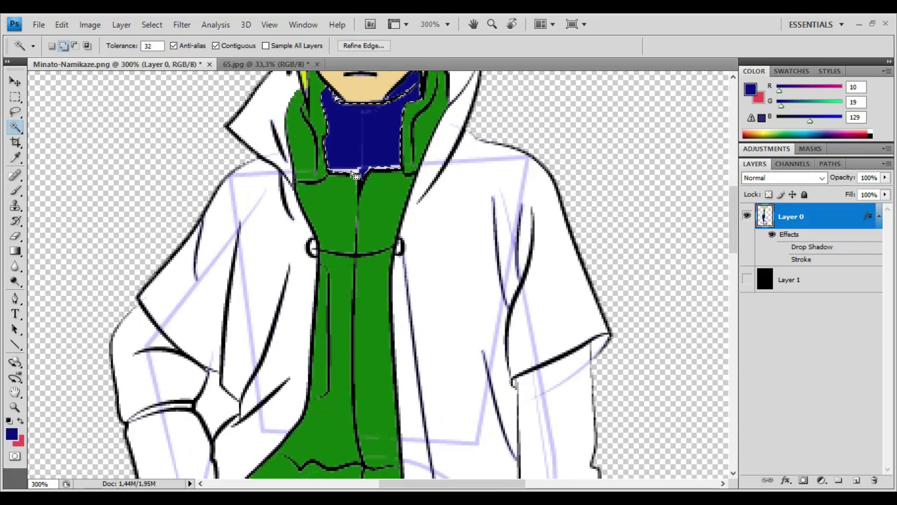
pyautogui.hotkey('ctrl', 'd')
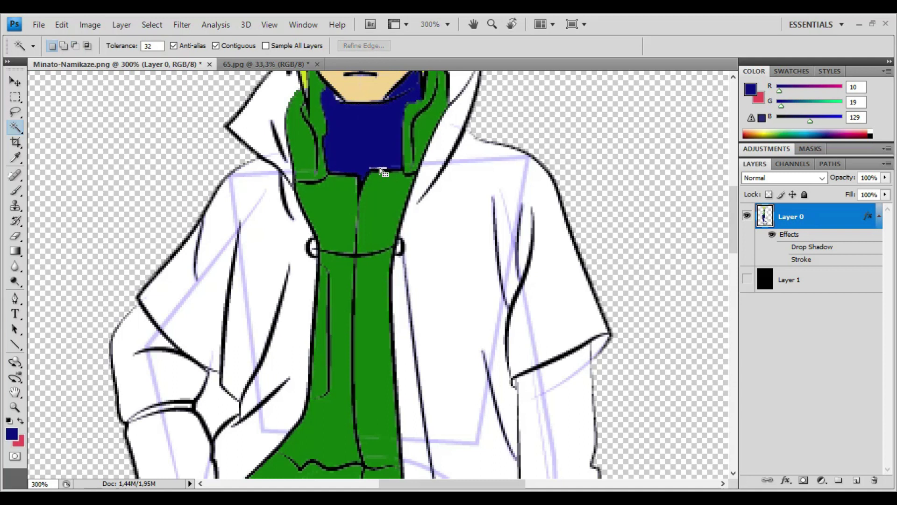
# Fill the white gaps at the neck's lower edge on the figure's left side and beside the jaw with navy blue.
pyautogui.click(390, 169)
pyautogui.click(384, 168)
pyautogui.click(382, 169)
pyautogui.click(384, 171)
pyautogui.hotkey('ctrl', 'd')
pyautogui.click(335, 98)
pyautogui.hotkey('alt', 'BackSpace')
pyautogui.hotkey('ctrl', 'd')
# Fill the last white sliver at the neck's lower edge with navy blue, using a rectangular selection for the remainder.
pyautogui.click(374, 166)
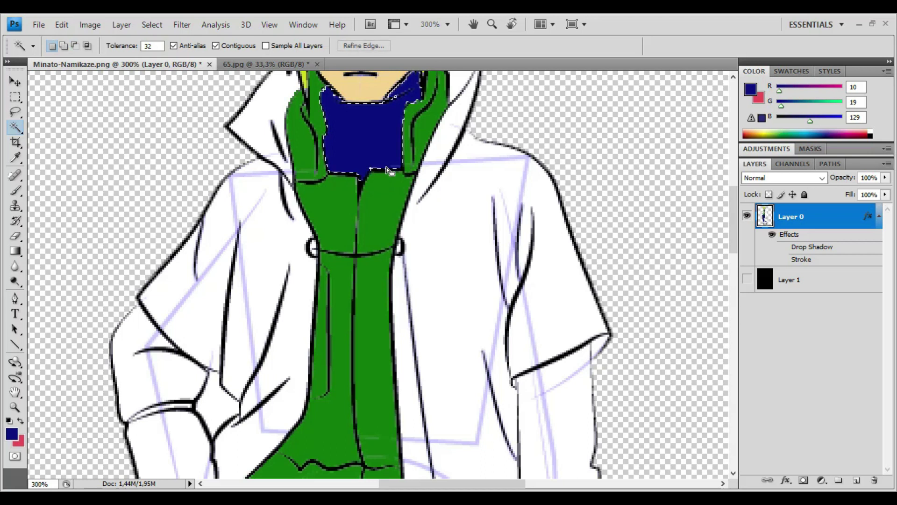
pyautogui.hotkey('alt', 'BackSpace')
pyautogui.hotkey('ctrl', 'd')
pyautogui.click(15, 97)
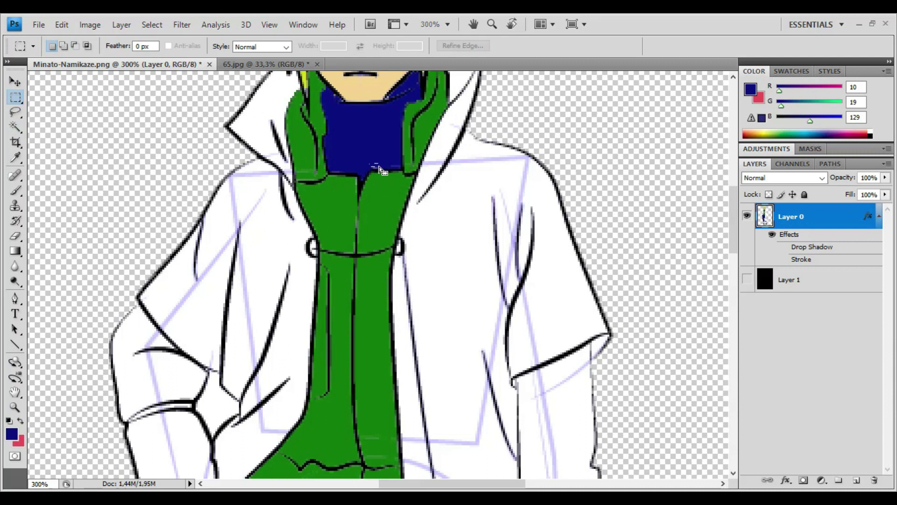
pyautogui.hotkey('alt', 'BackSpace')
pyautogui.hotkey('ctrl', 'd')
# Sample the skin tone from the face and select the back and fingers of the hand resting on the hip.
pyautogui.scroll(-2, 364, 170)
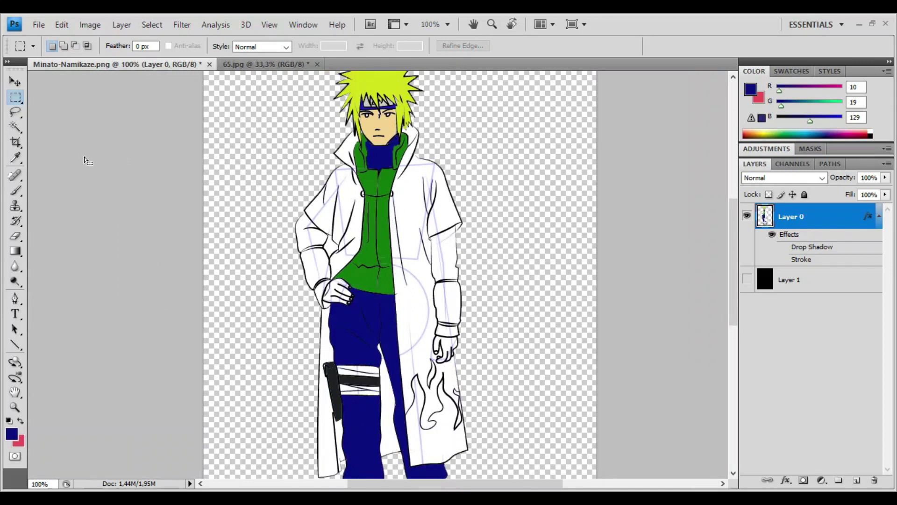
pyautogui.click(15, 157)
pyautogui.click(389, 135)
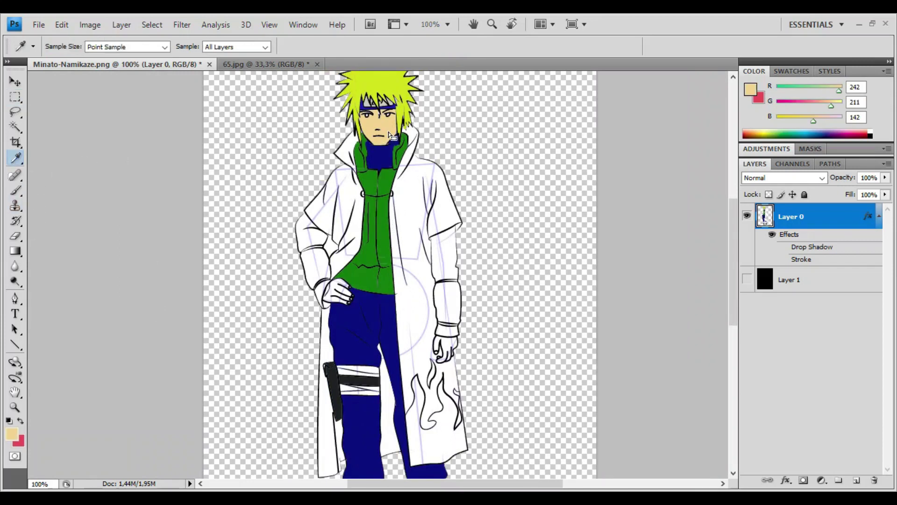
pyautogui.click(15, 126)
pyautogui.click(329, 301)
pyautogui.scroll(1, 330, 304)
pyautogui.press('shift')
pyautogui.keyDown('shift'); pyautogui.click(330, 305); pyautogui.keyUp('shift')
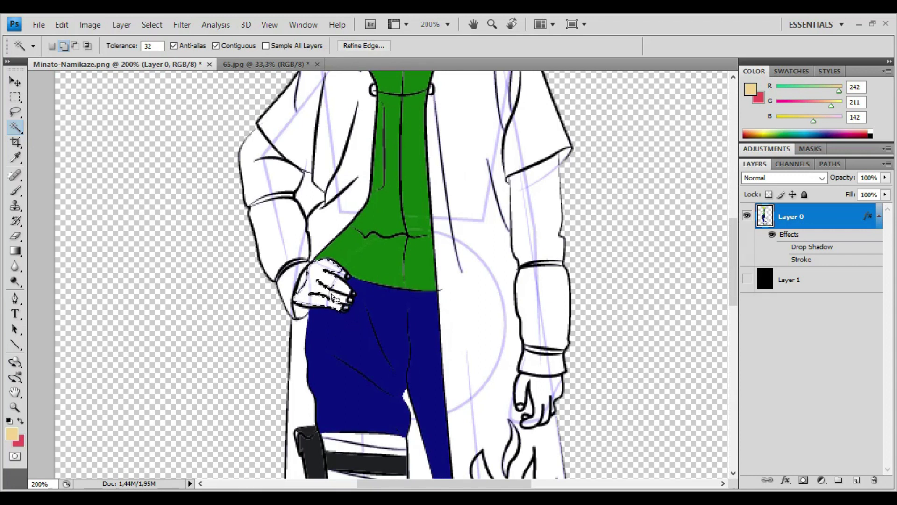
pyautogui.keyDown('shift'); pyautogui.click(346, 291); pyautogui.keyUp('shift')
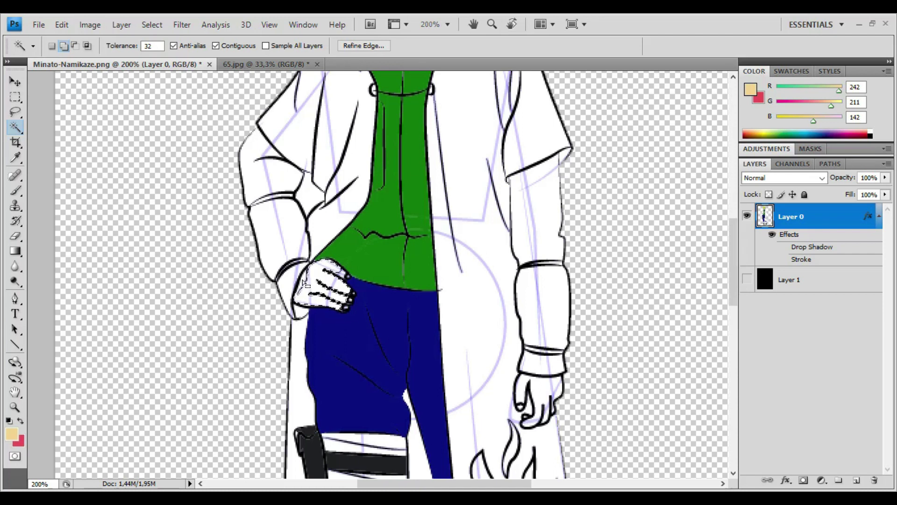
# Add the back and fingers of the hanging hand to the selection and fill both hands with the sampled skin tone.
pyautogui.click(557, 391)
pyautogui.click(530, 422)
pyautogui.click(523, 407)
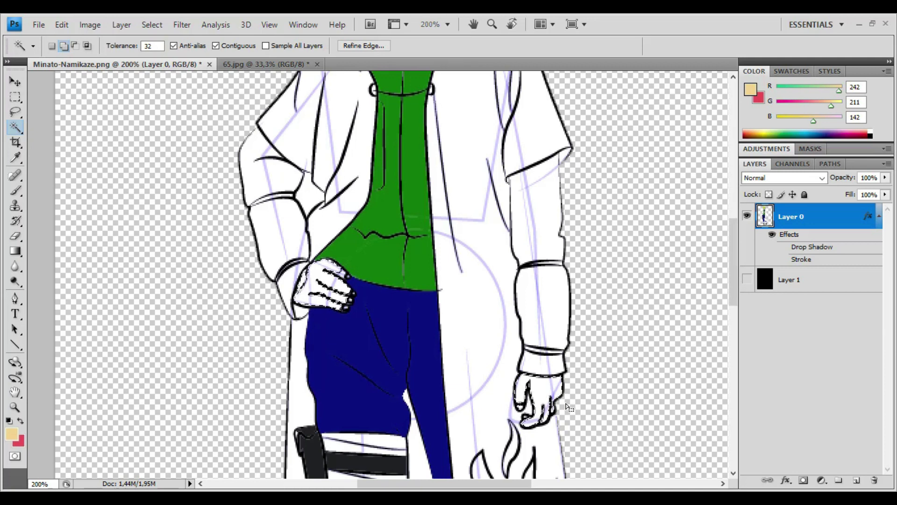
pyautogui.hotkey('alt', 'BackSpace')
pyautogui.hotkey('alt', 'BackSpace')
pyautogui.hotkey('ctrl', 'd')
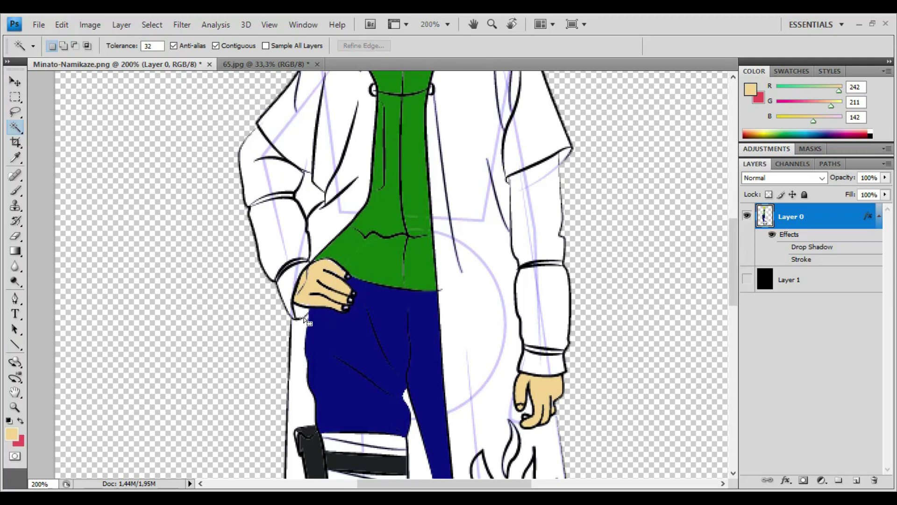
# Set the foreground colour to a pale cream, hex faf0db.
pyautogui.hotkey('ctrl', '-')
pyautogui.hotkey('ctrl', '-')
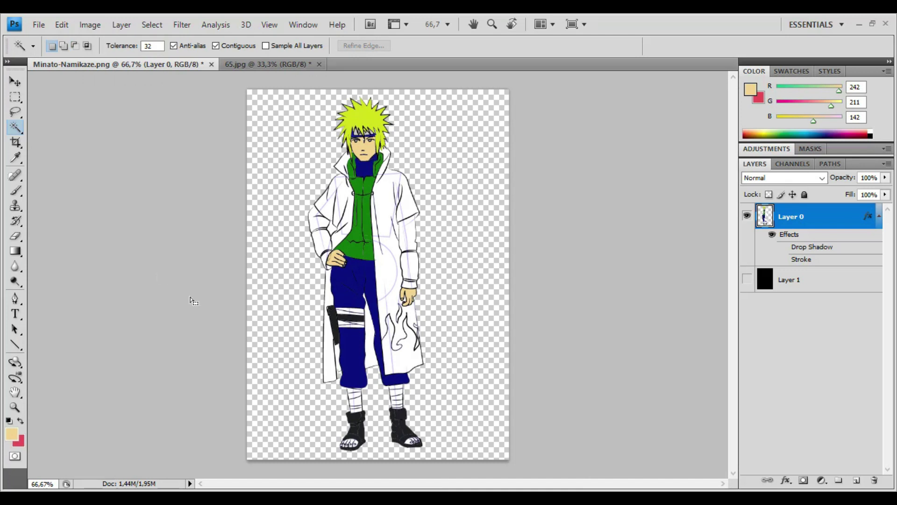
pyautogui.click(12, 433)
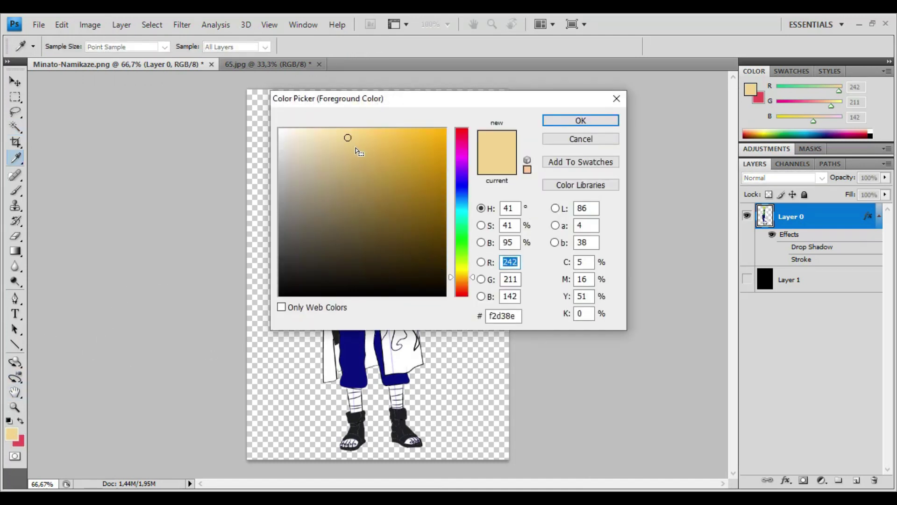
pyautogui.moveTo(331, 140); pyautogui.dragTo(300, 132)
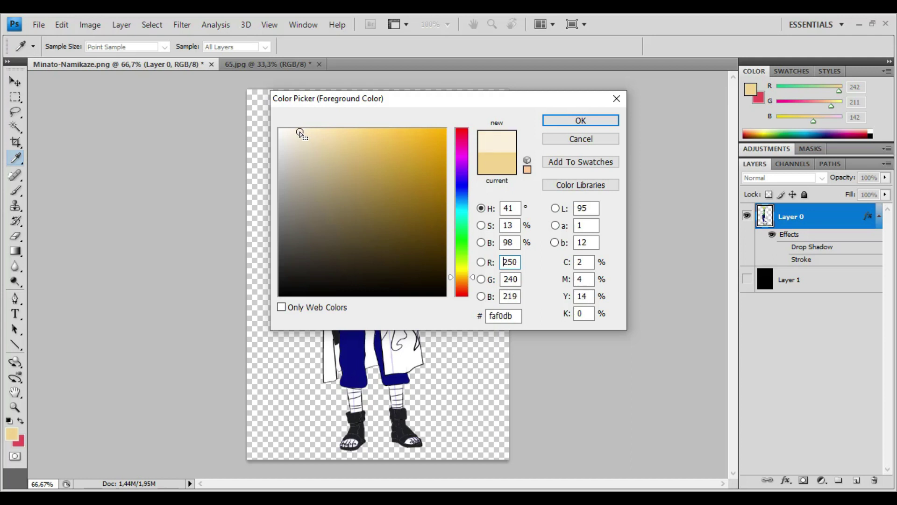
pyautogui.click(599, 120)
pyautogui.click(577, 122)
# Select the white coat front, short sleeve and collar on the side of the hanging arm, combining the regions into one selection.
pyautogui.click(387, 227)
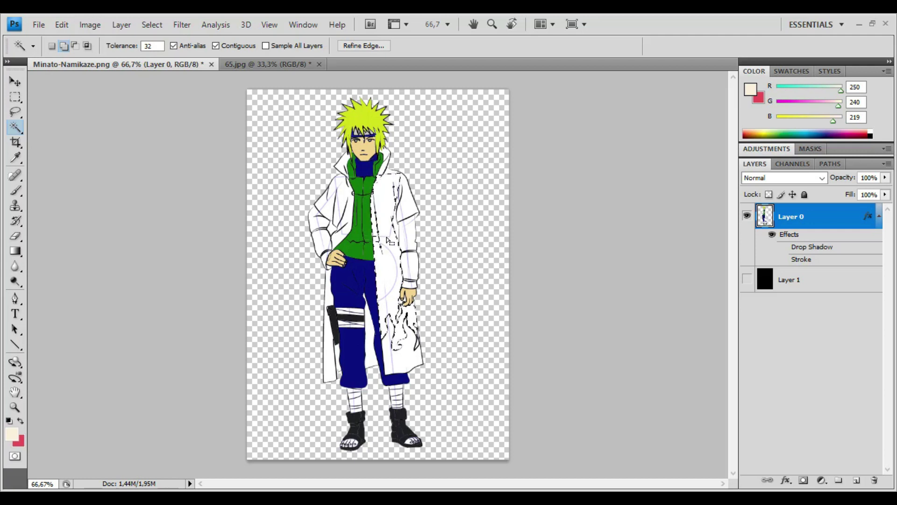
pyautogui.hotkey('ctrl', '+')
pyautogui.hotkey('ctrl', '+')
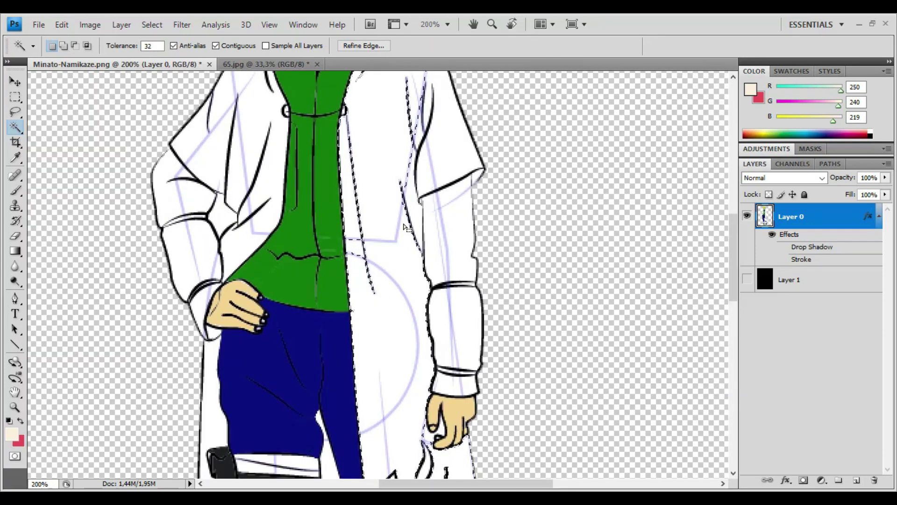
pyautogui.hotkey('ctrl', '-')
pyautogui.press('shift')
pyautogui.keyDown('shift'); pyautogui.click(423, 181); pyautogui.keyUp('shift')
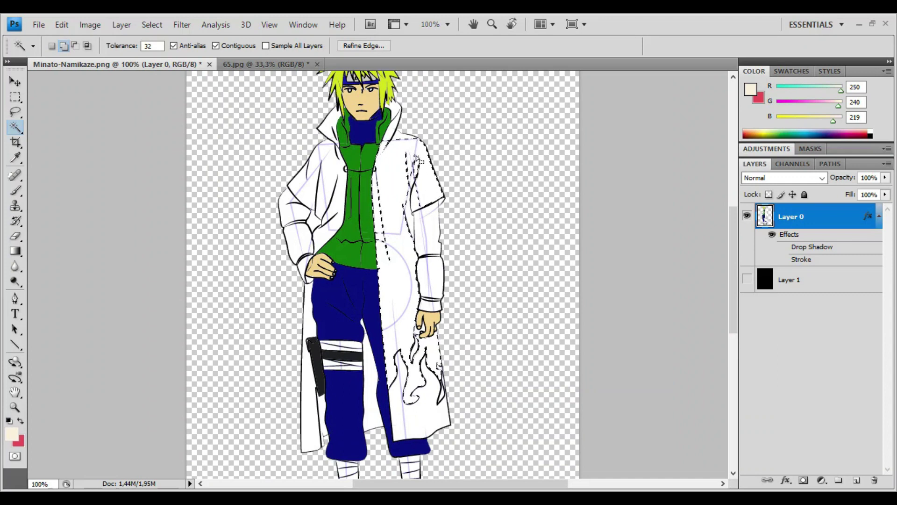
pyautogui.keyDown('shift'); pyautogui.click(395, 114); pyautogui.keyUp('shift')
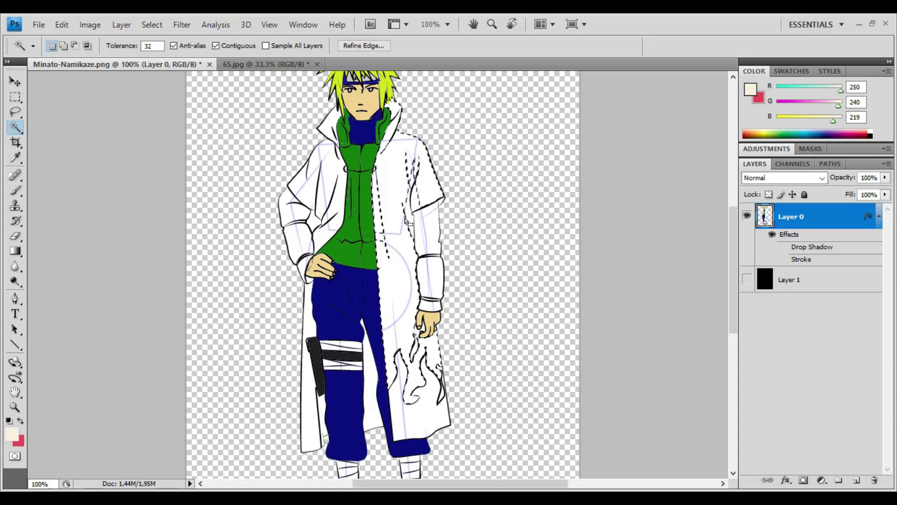
pyautogui.click(400, 189)
pyautogui.keyDown('shift'); pyautogui.click(395, 203); pyautogui.keyUp('shift')
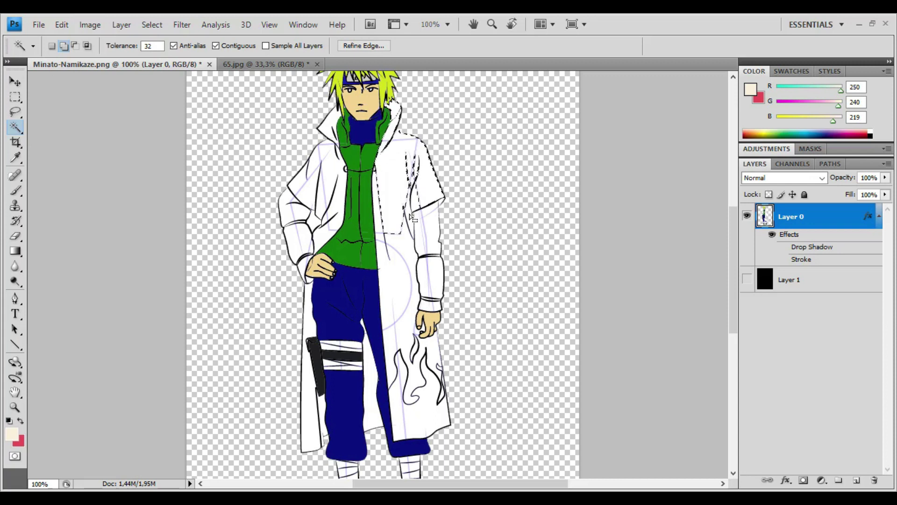
pyautogui.click(383, 243)
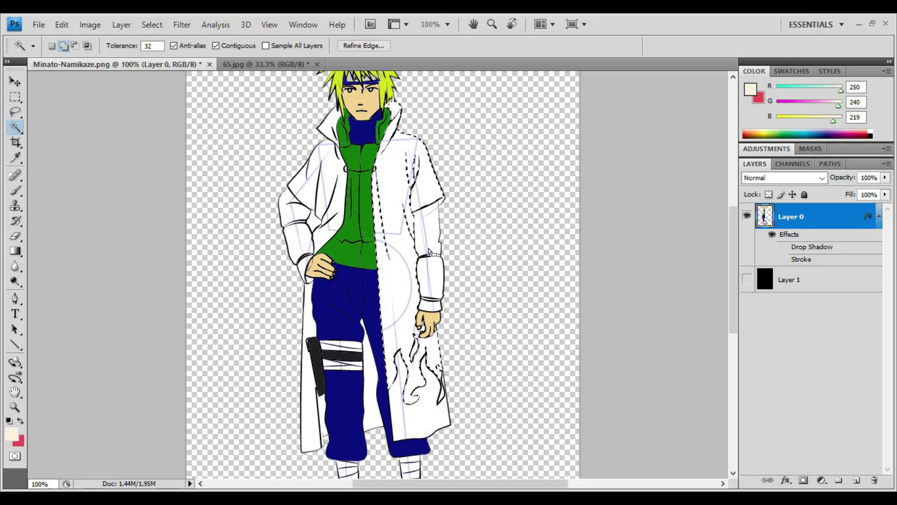
pyautogui.press('shift')
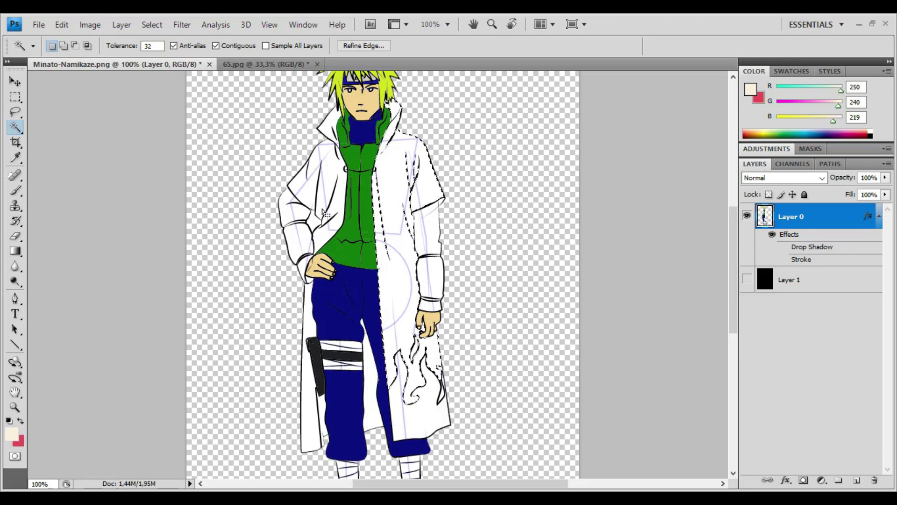
# Add the coat front and short sleeve above the bent arm to the selection and fill all selected coat regions with cream.
pyautogui.keyDown('shift'); pyautogui.click(341, 205); pyautogui.keyUp('shift')
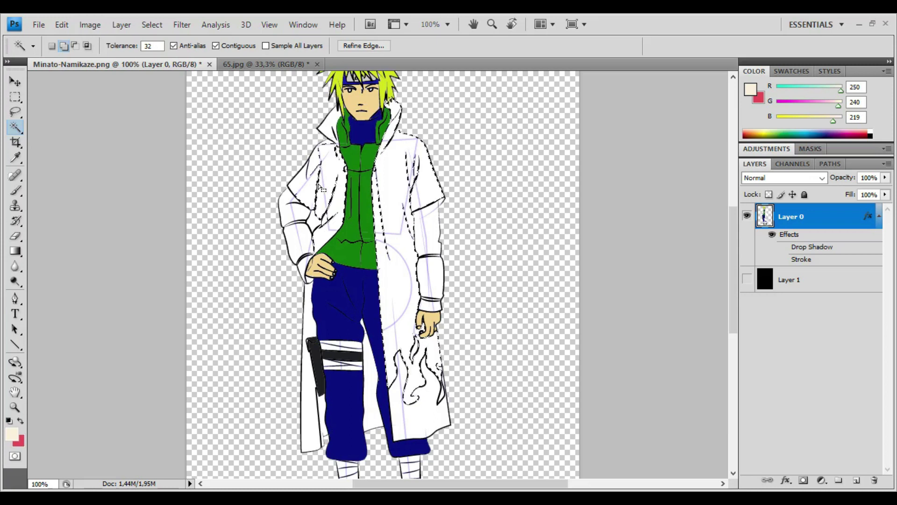
pyautogui.keyDown('shift'); pyautogui.click(302, 173); pyautogui.keyUp('shift')
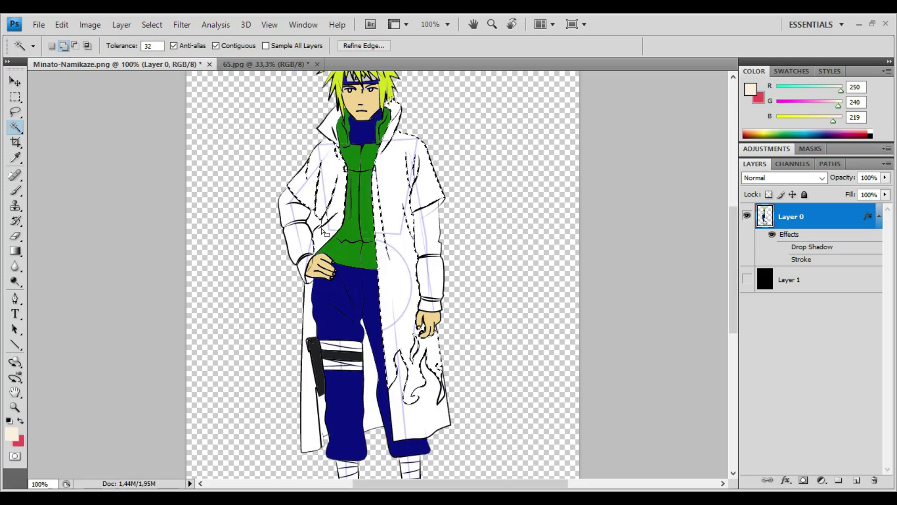
pyautogui.hotkey('alt', 'BackSpace')
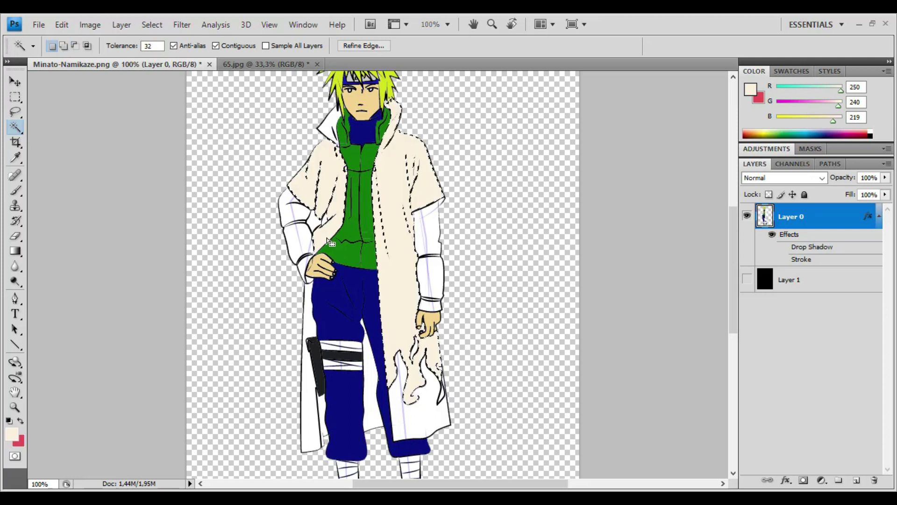
pyautogui.hotkey('ctrl', 'd')
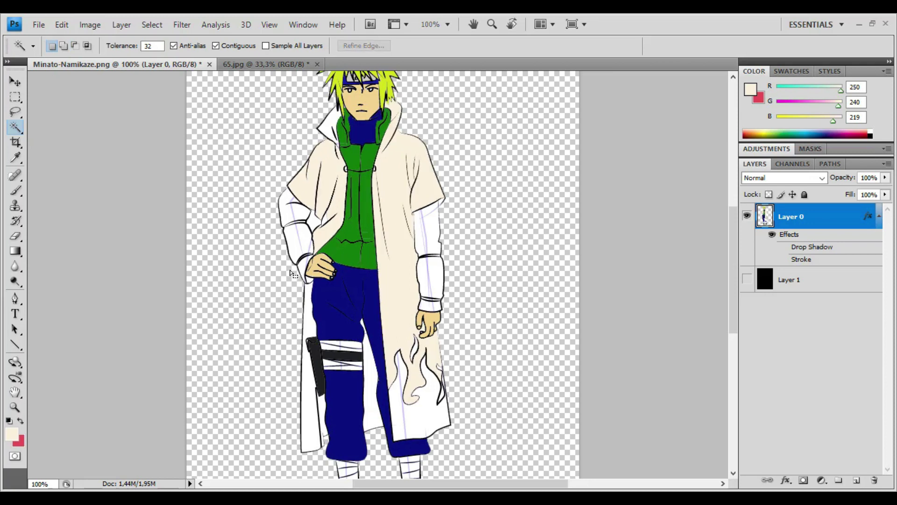
# Clear the white gap enclosed between the bent arm and the coat to transparency.
pyautogui.click(312, 226)
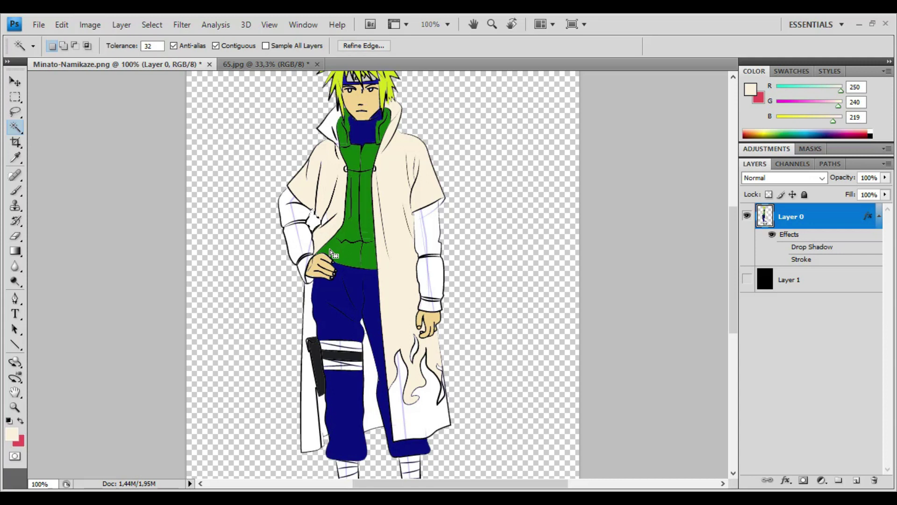
pyautogui.hotkey('ctrl', 'd')
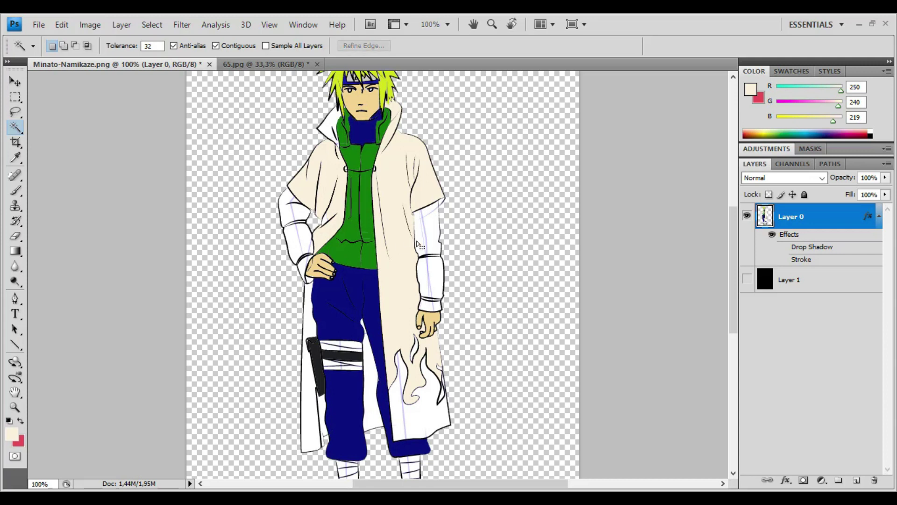
pyautogui.click(13, 435)
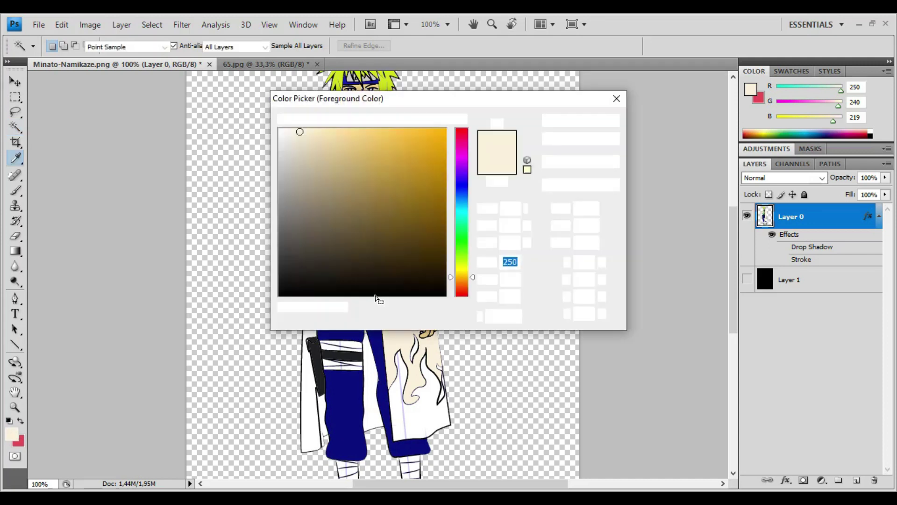
pyautogui.press('Escape')
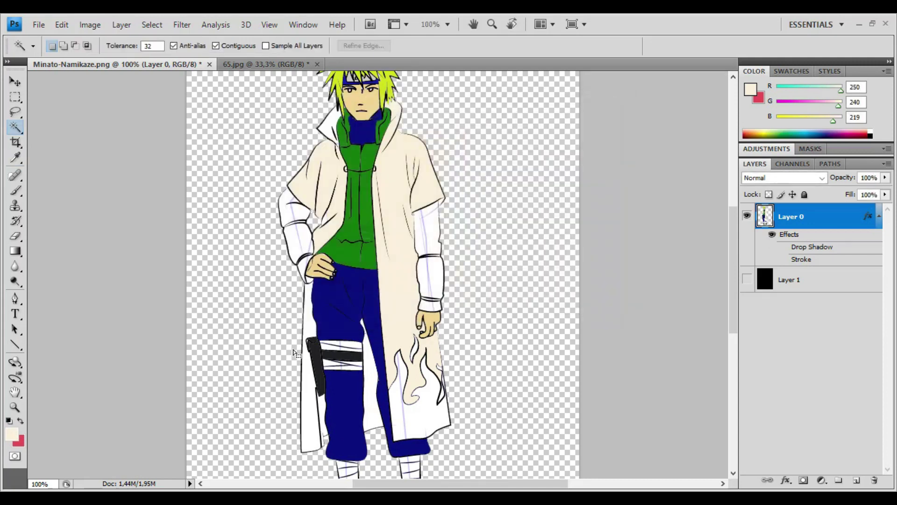
# Sample the dark grey from the leg holster and fill the undershirt sleeve and cuff sections of both arms with it.
pyautogui.click(15, 158)
pyautogui.click(322, 371)
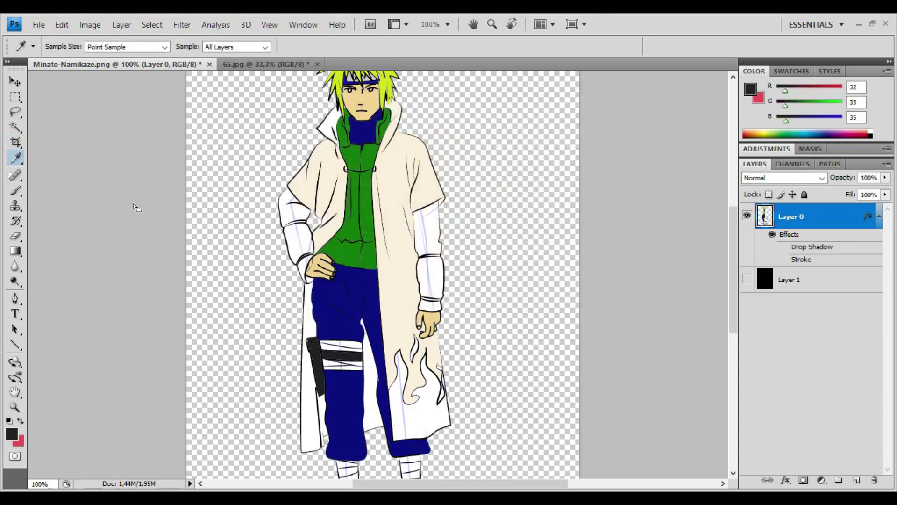
pyautogui.click(18, 129)
pyautogui.click(304, 248)
pyautogui.keyDown('shift'); pyautogui.click(290, 202); pyautogui.keyUp('shift')
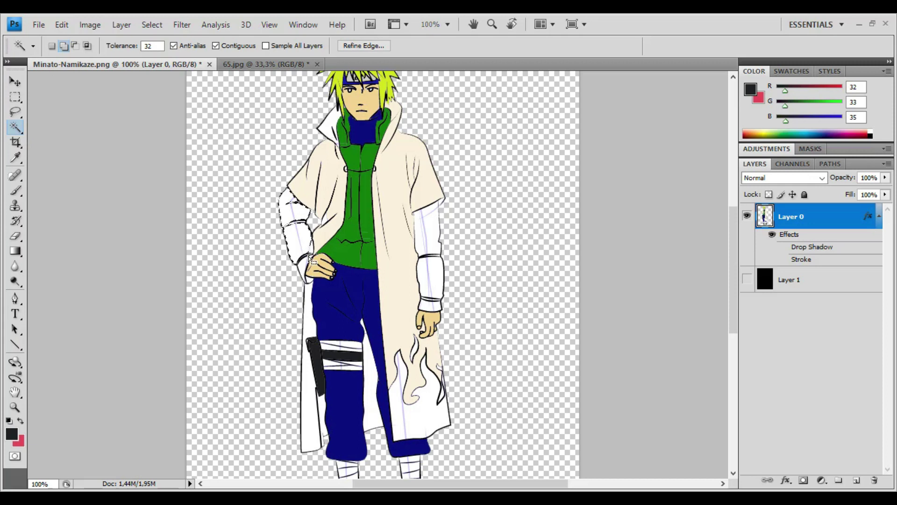
pyautogui.click(306, 270)
pyautogui.click(438, 227)
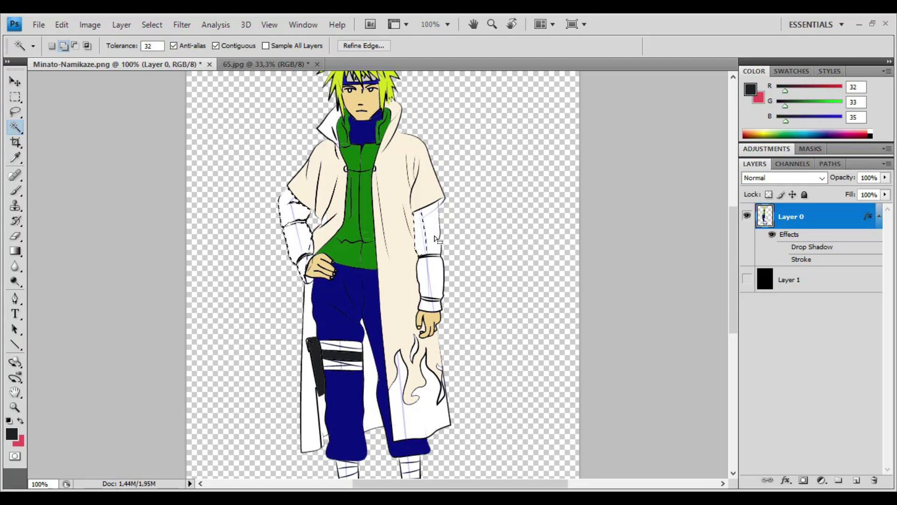
pyautogui.click(430, 288)
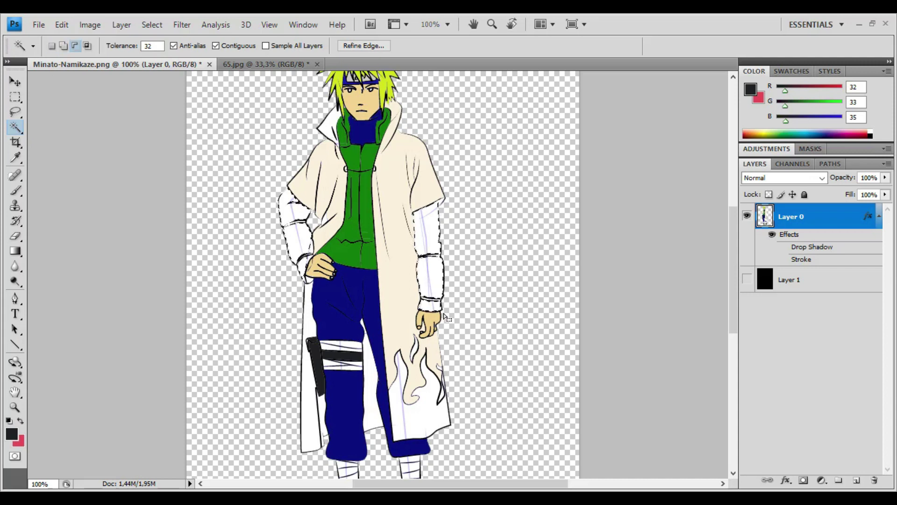
pyautogui.hotkey('alt', 'BackSpace')
pyautogui.hotkey('ctrl', 'd')
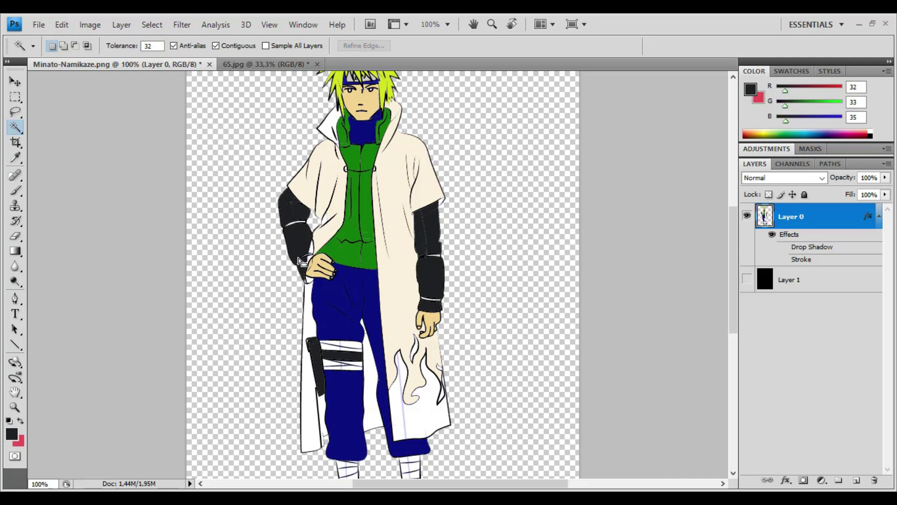
# Fill the white patch at the bent arm's wrist with dark grey and clean up the white sliver beneath the other short sleeve.
pyautogui.scroll(1, 282, 252)
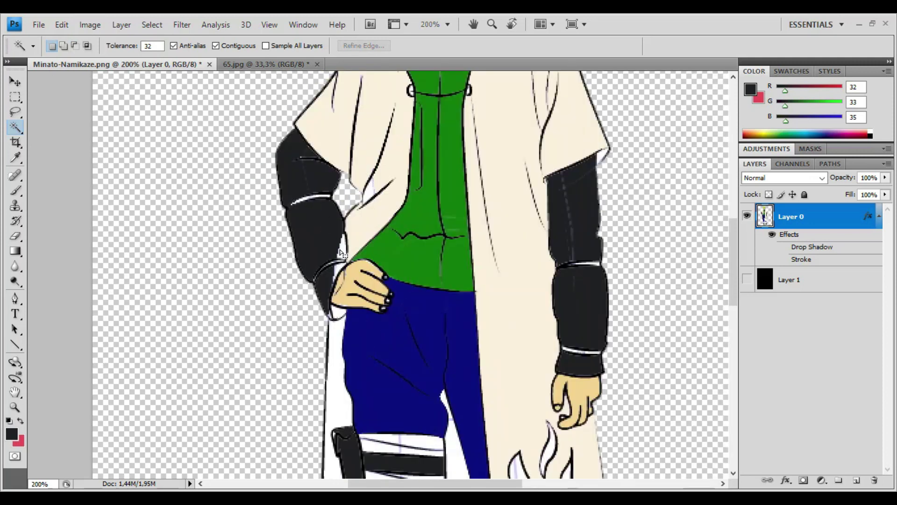
pyautogui.keyDown('shift'); pyautogui.click(339, 268); pyautogui.keyUp('shift')
pyautogui.hotkey('alt', 'BackSpace')
pyautogui.hotkey('ctrl', 'd')
pyautogui.click(605, 158)
pyautogui.hotkey('ctrl', 'd')
pyautogui.scroll(-1, 533, 227)
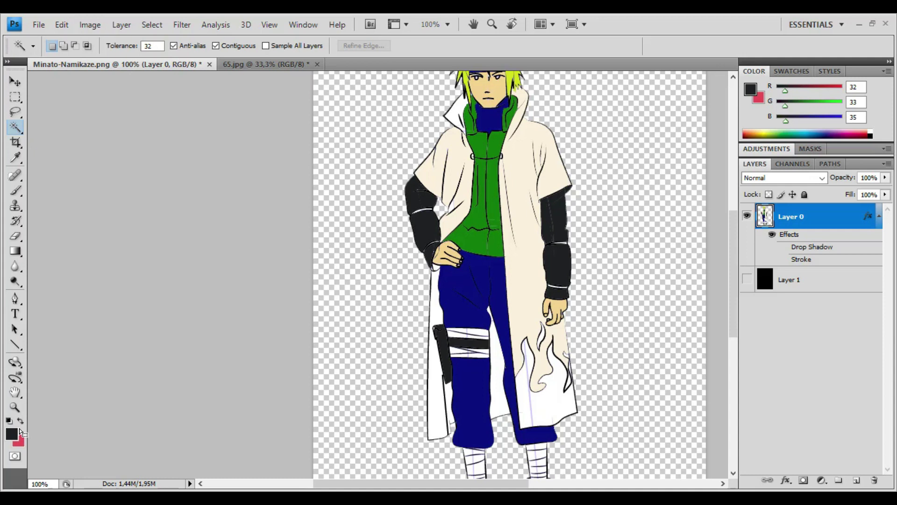
# Sample the coat's cream and darken it to beige, hex d7c599, as the foreground colour.
pyautogui.click(15, 158)
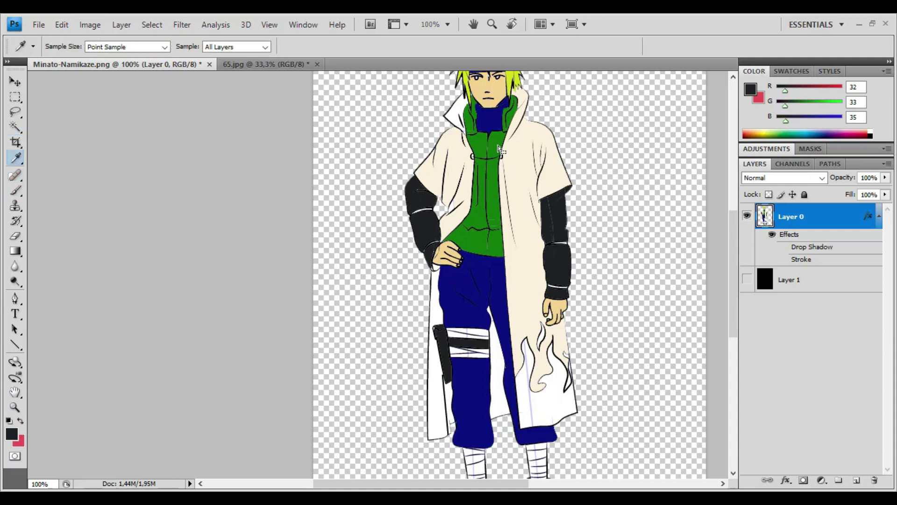
pyautogui.click(446, 163)
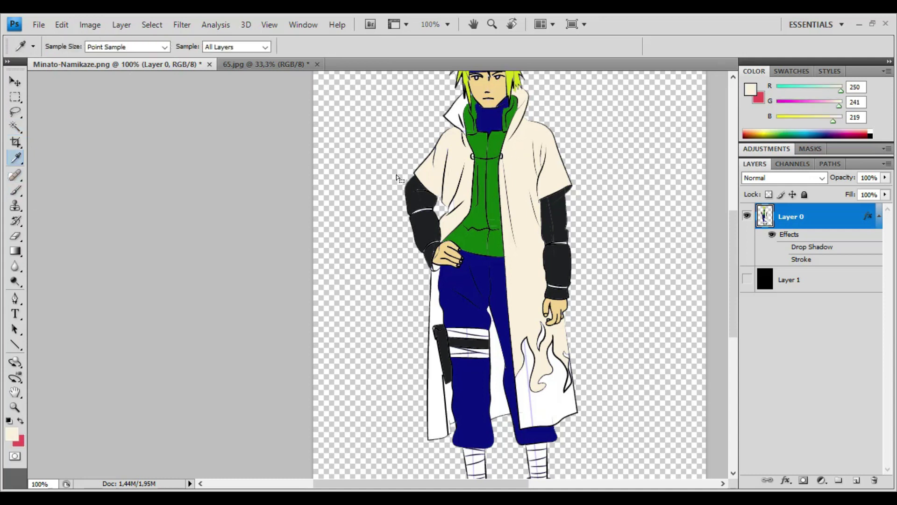
pyautogui.click(12, 437)
pyautogui.click(318, 149)
pyautogui.moveTo(317, 148); pyautogui.dragTo(329, 158)
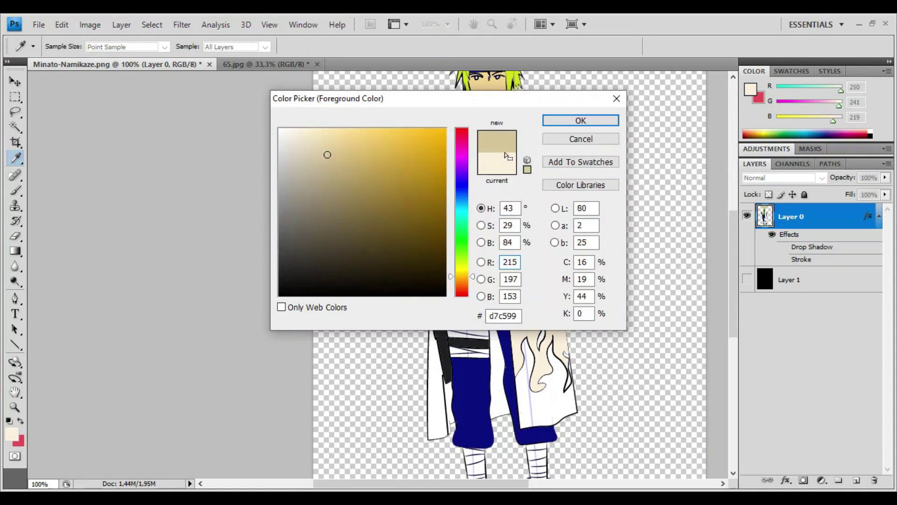
pyautogui.click(581, 120)
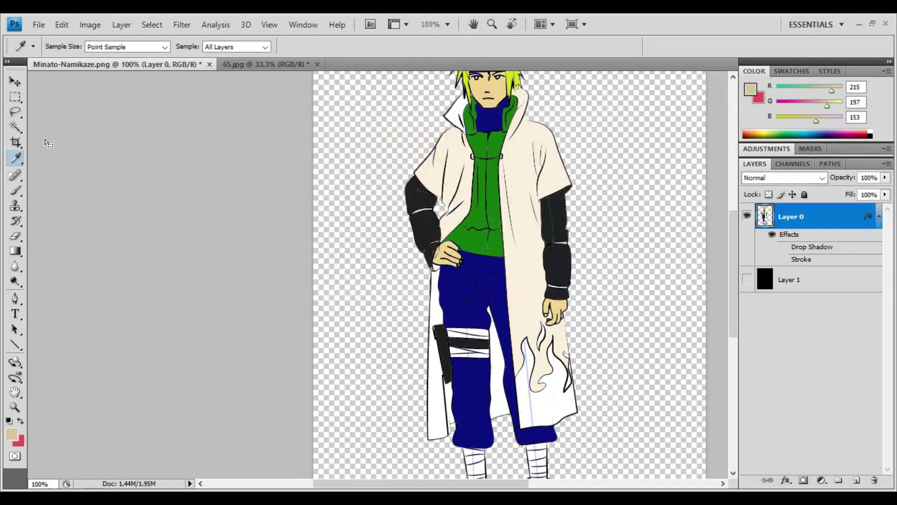
pyautogui.click(10, 125)
pyautogui.scroll(10, 428, 147)
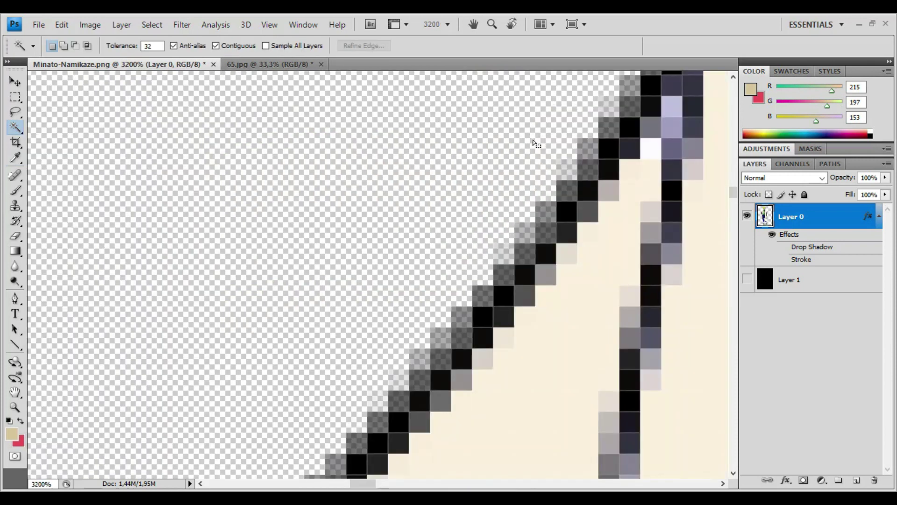
pyautogui.scroll(-7, 577, 172)
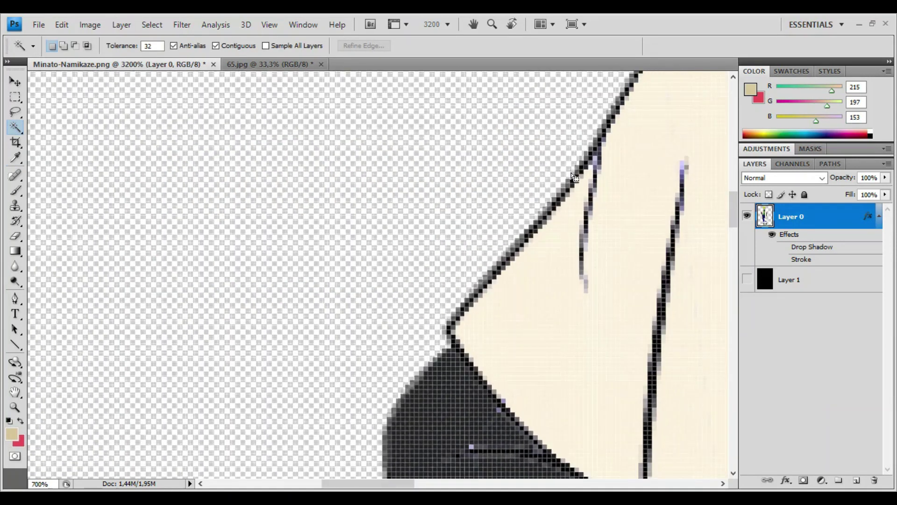
pyautogui.scroll(-6, 573, 176)
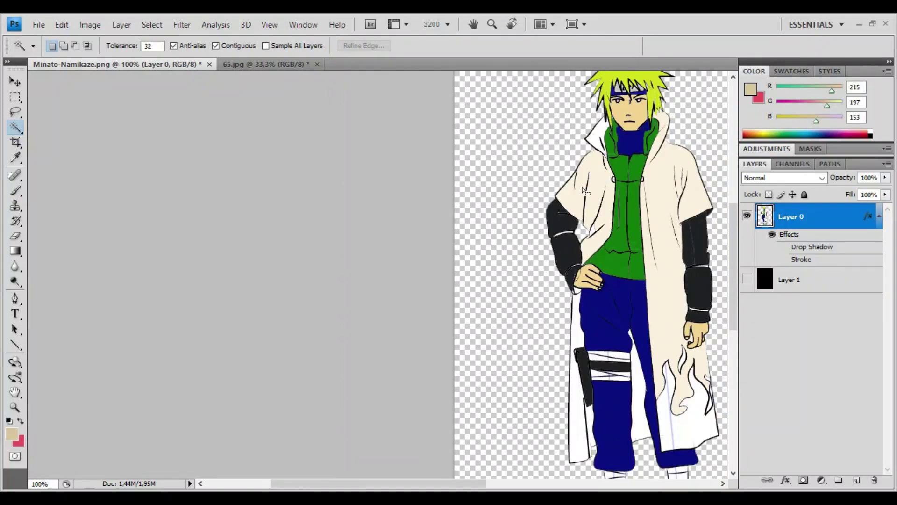
pyautogui.scroll(3, 405, 273)
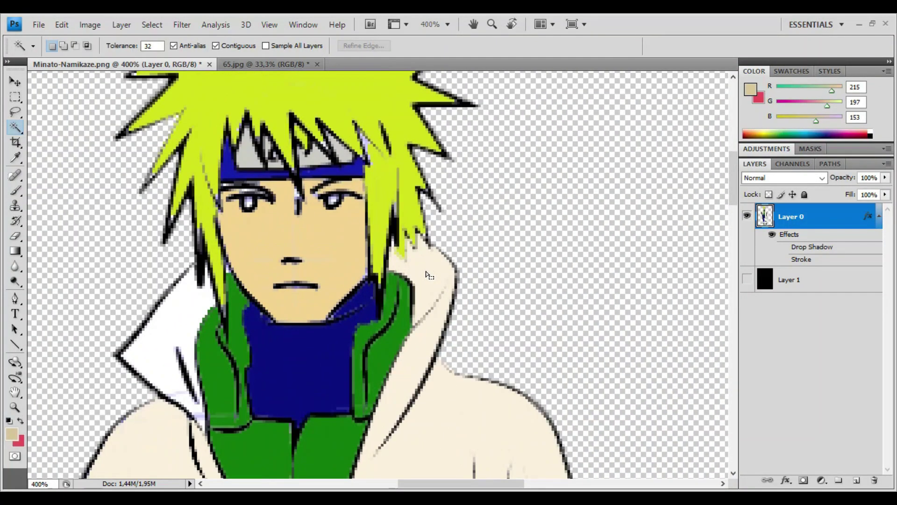
pyautogui.click(187, 318)
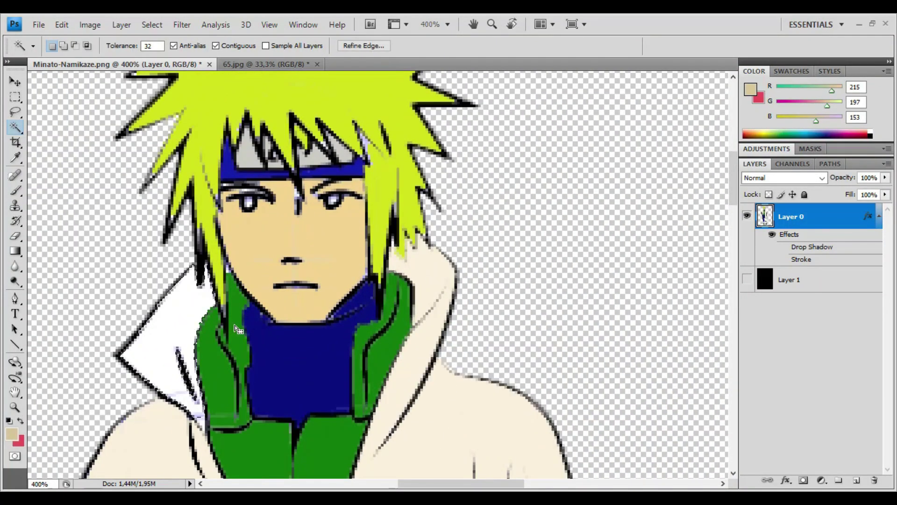
pyautogui.scroll(-3, 381, 314)
pyautogui.hotkey('ctrl', 'd')
pyautogui.moveTo(442, 336); pyautogui.dragTo(488, 145)
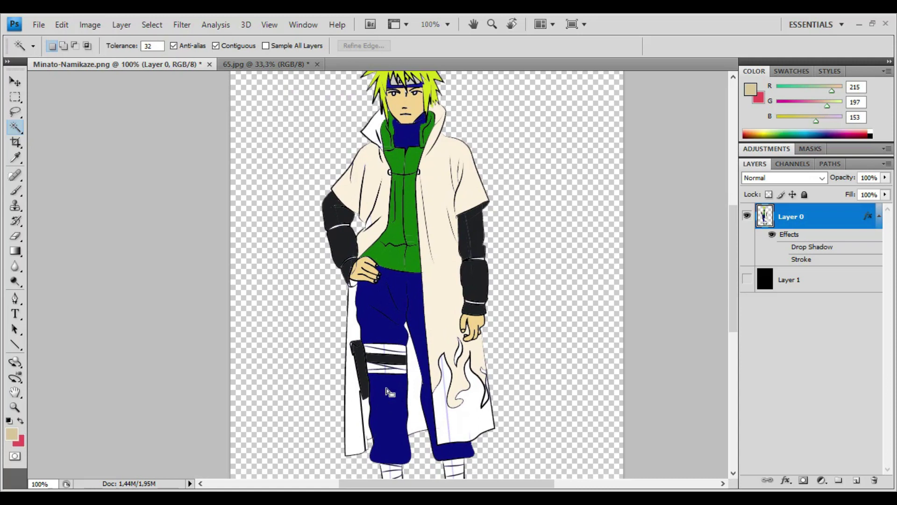
pyautogui.scroll(-3, 388, 391)
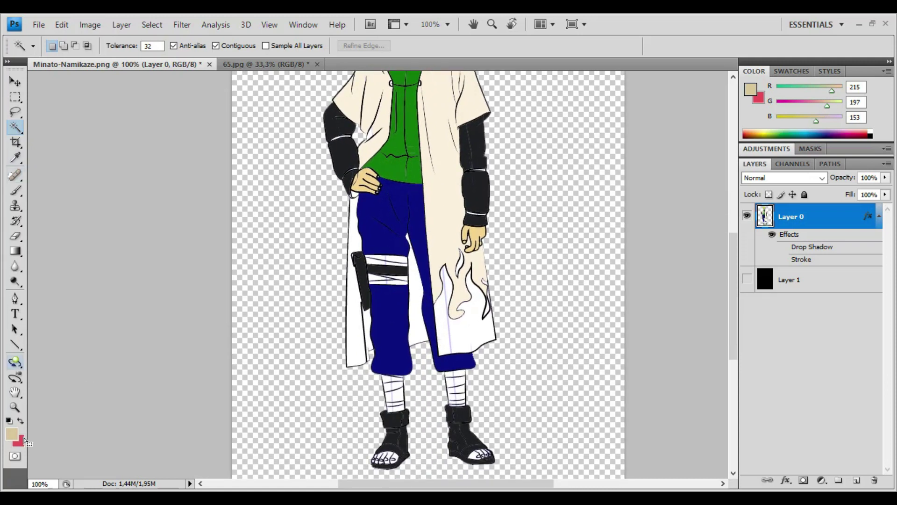
pyautogui.click(15, 158)
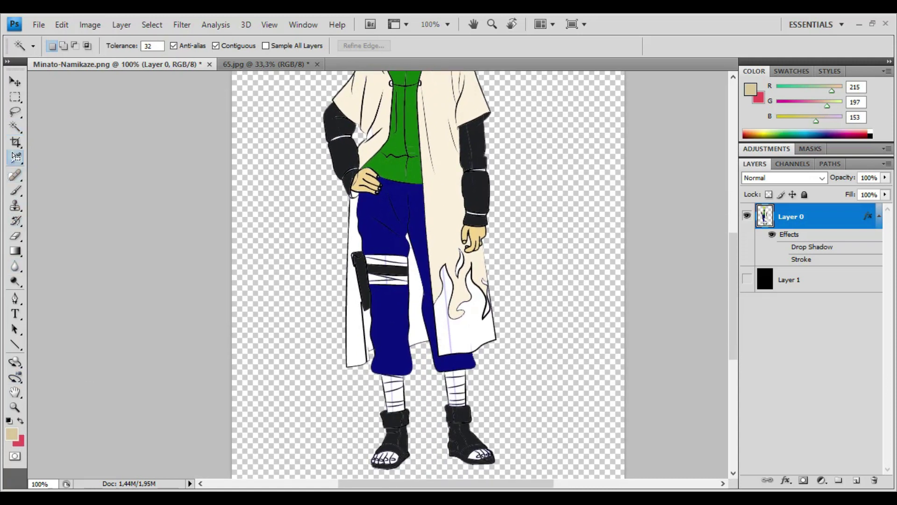
pyautogui.click(358, 243)
pyautogui.click(18, 131)
pyautogui.click(361, 357)
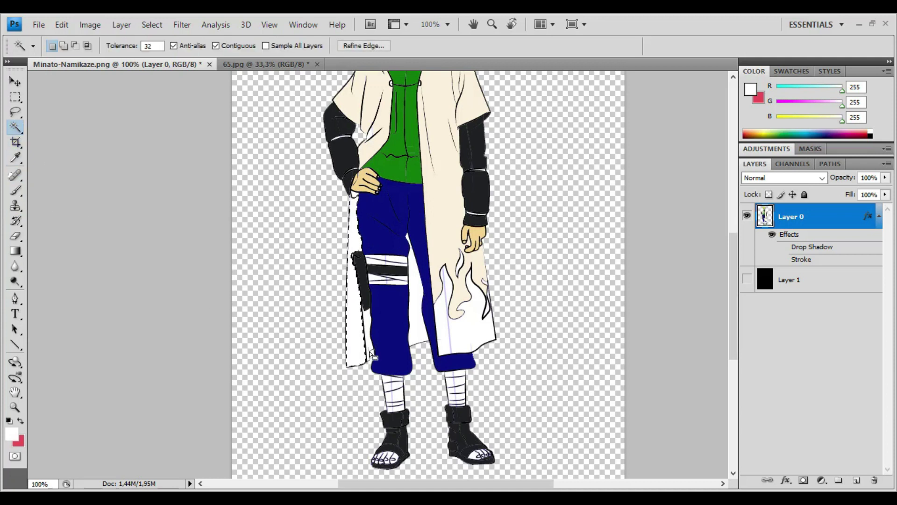
pyautogui.hotkey('ctrl', 'd')
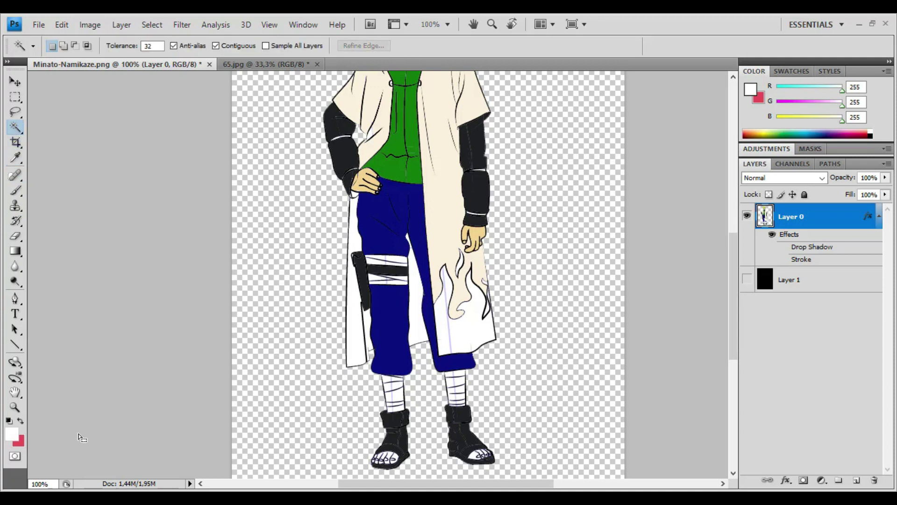
pyautogui.click(12, 434)
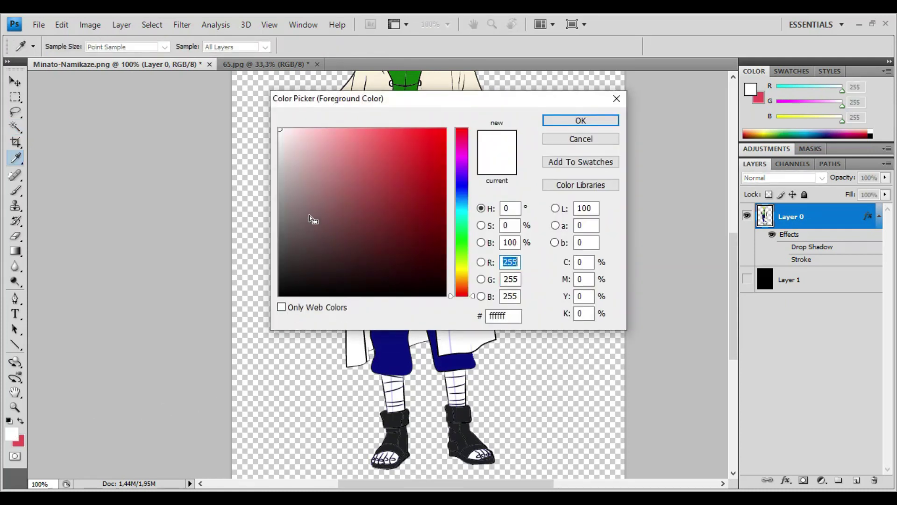
pyautogui.click(606, 142)
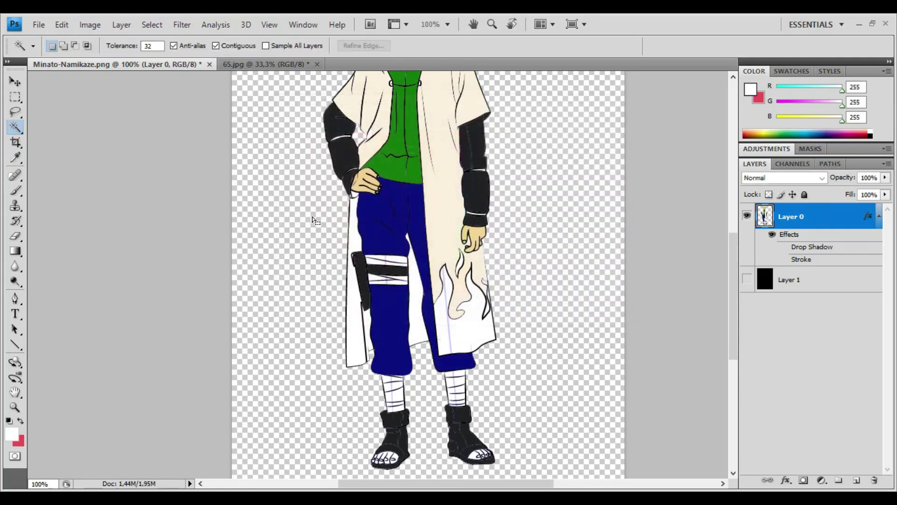
# Sample the coat's cream and darken it to a brownish tone, hex a19068, as the foreground colour.
pyautogui.click(14, 157)
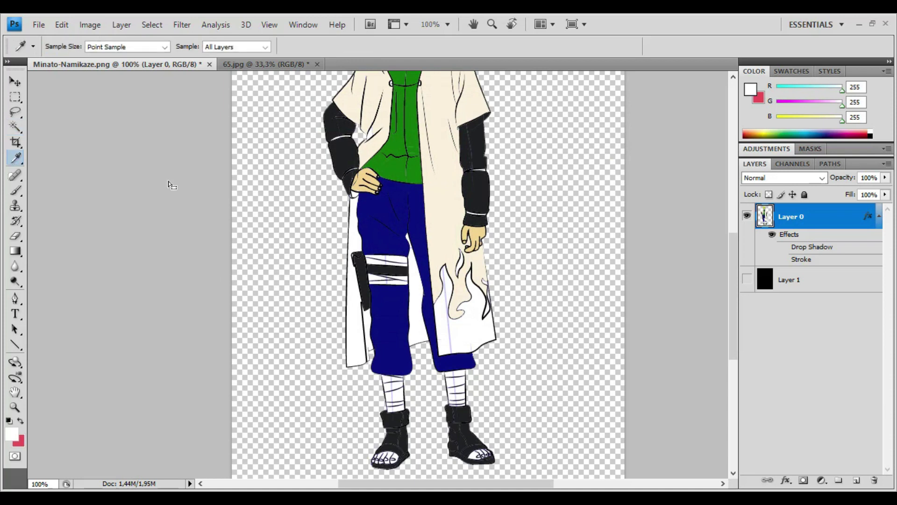
pyautogui.click(448, 219)
pyautogui.click(16, 127)
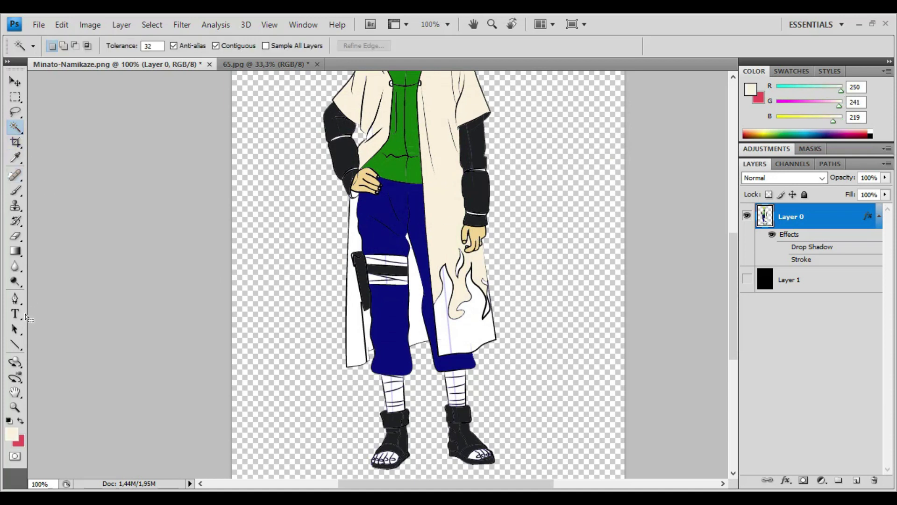
pyautogui.click(11, 434)
pyautogui.moveTo(309, 147); pyautogui.dragTo(339, 192)
pyautogui.click(580, 120)
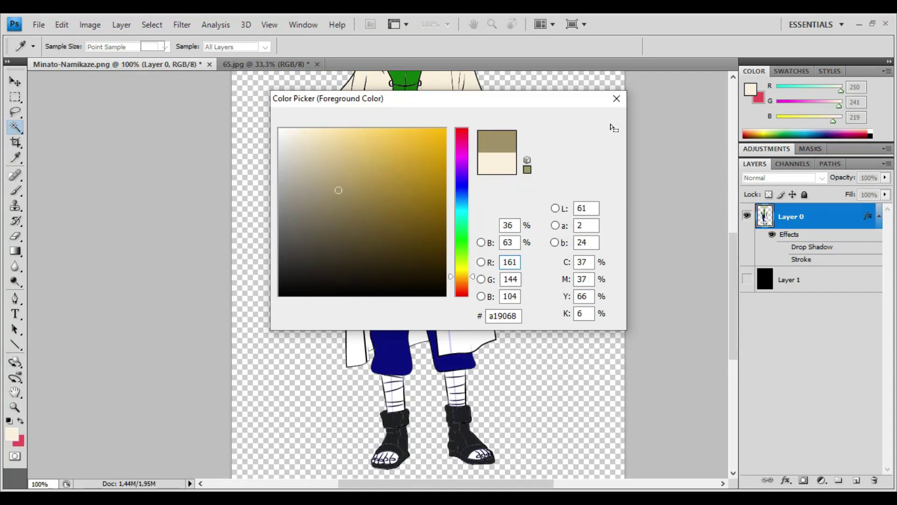
# Select the coat's inner lining between the legs and beside the holster leg, and fill it with the brownish foreground colour.
pyautogui.click(420, 318)
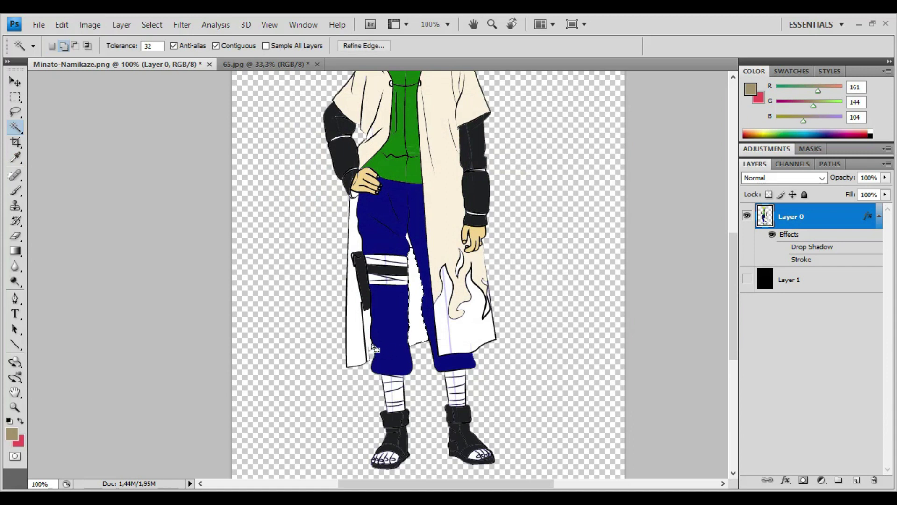
pyautogui.keyDown('shift'); pyautogui.click(410, 316); pyautogui.keyUp('shift')
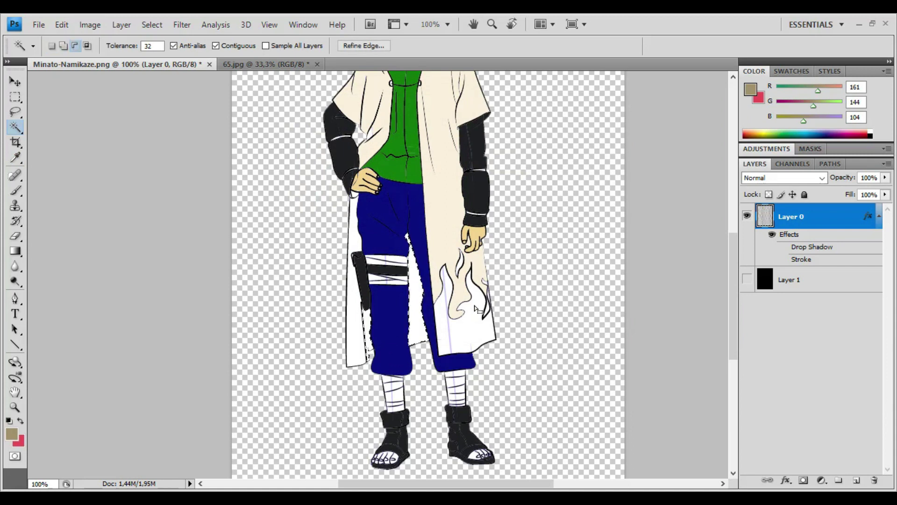
pyautogui.hotkey('alt', 'BackSpace')
pyautogui.hotkey('ctrl', 'd')
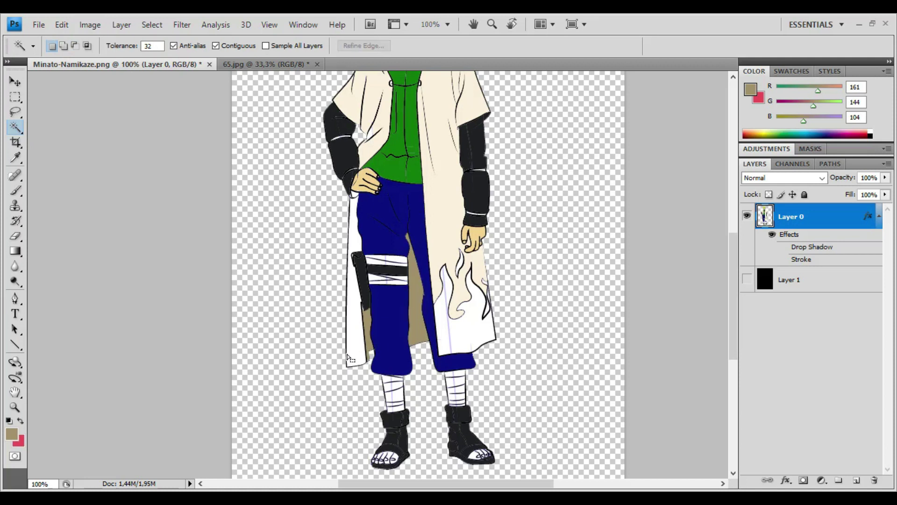
# Swap the foreground and background colours, select the white flame areas on the coat's hem and fill them with the pinkish red.
pyautogui.click(12, 434)
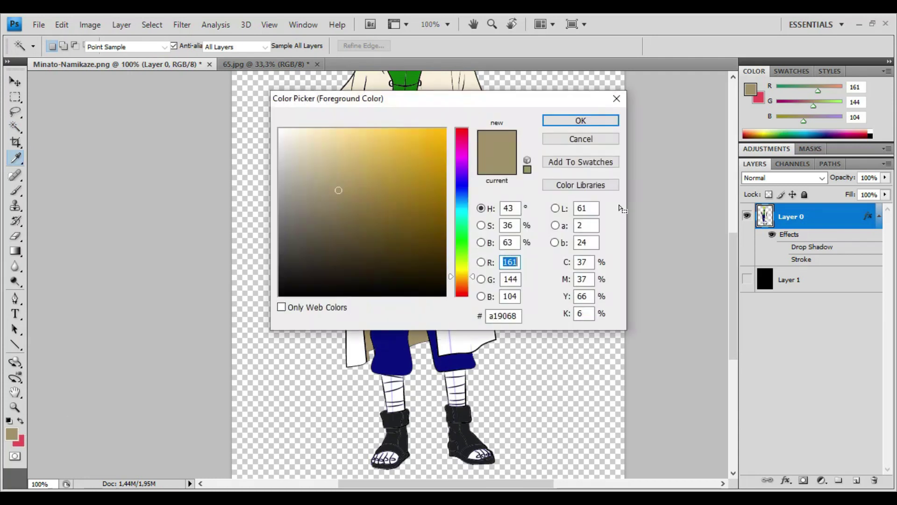
pyautogui.press('Escape')
pyautogui.click(20, 420)
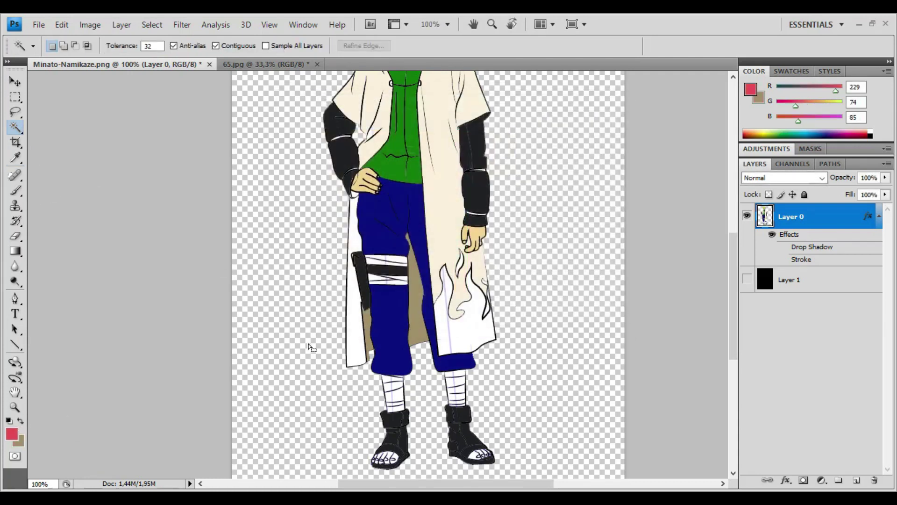
pyautogui.keyDown('shift'); pyautogui.click(444, 299); pyautogui.keyUp('shift')
pyautogui.keyDown('shift'); pyautogui.click(442, 273); pyautogui.keyUp('shift')
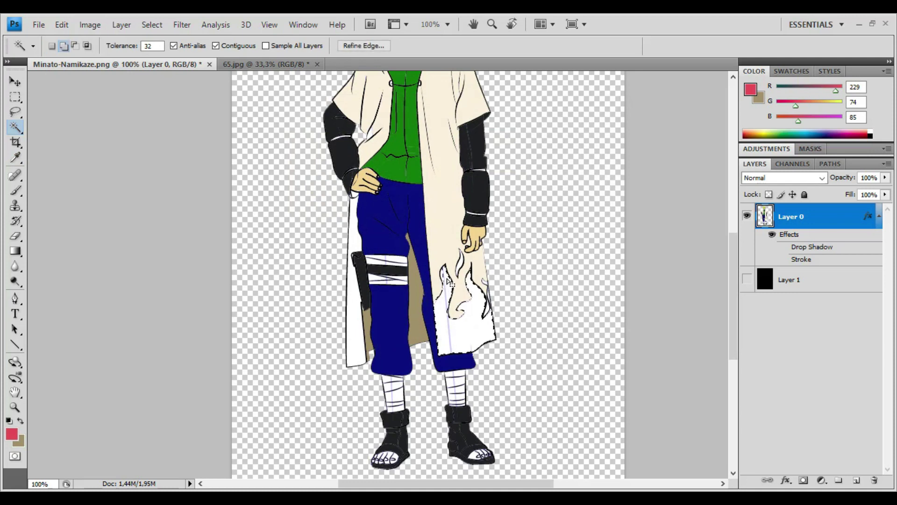
pyautogui.keyDown('shift'); pyautogui.click(459, 268); pyautogui.keyUp('shift')
pyautogui.hotkey('alt', 'BackSpace')
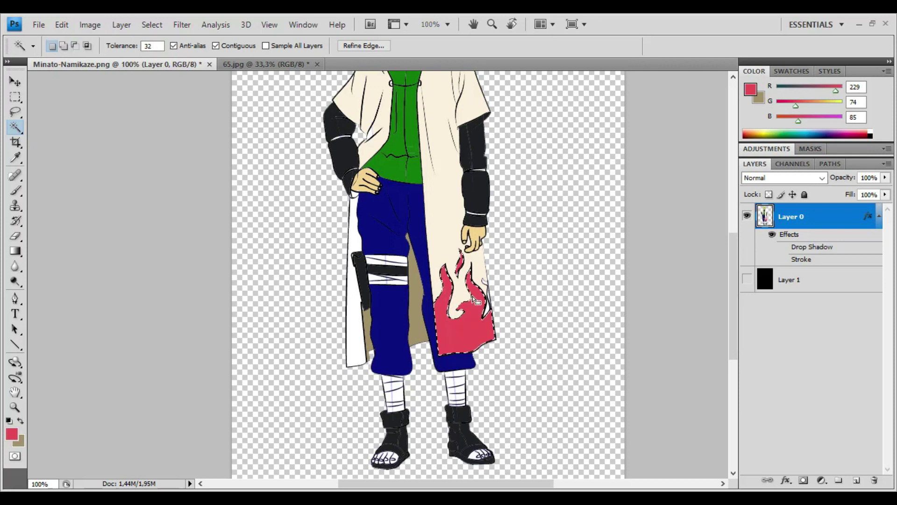
# Change the foreground to a red of RGB 219, 64, 64, refill the selected flame areas with it and deselect.
pyautogui.click(11, 434)
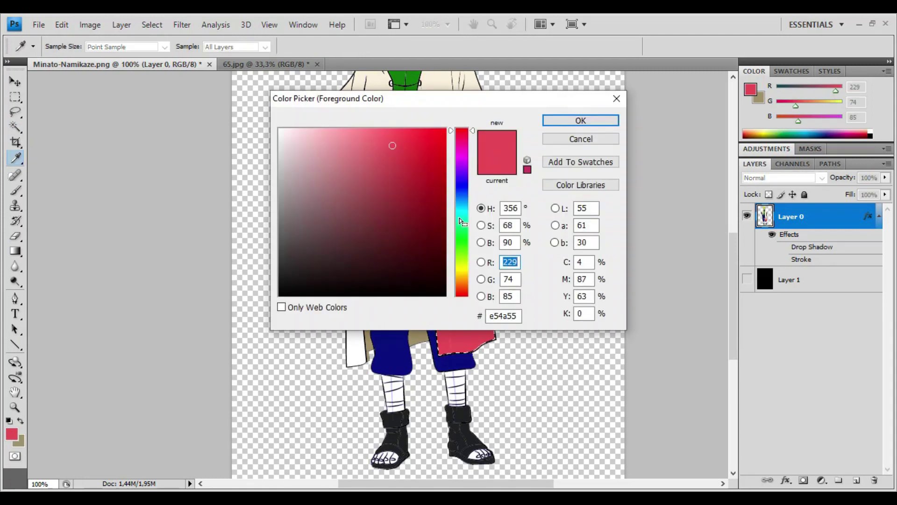
pyautogui.moveTo(462, 276); pyautogui.dragTo(463, 289)
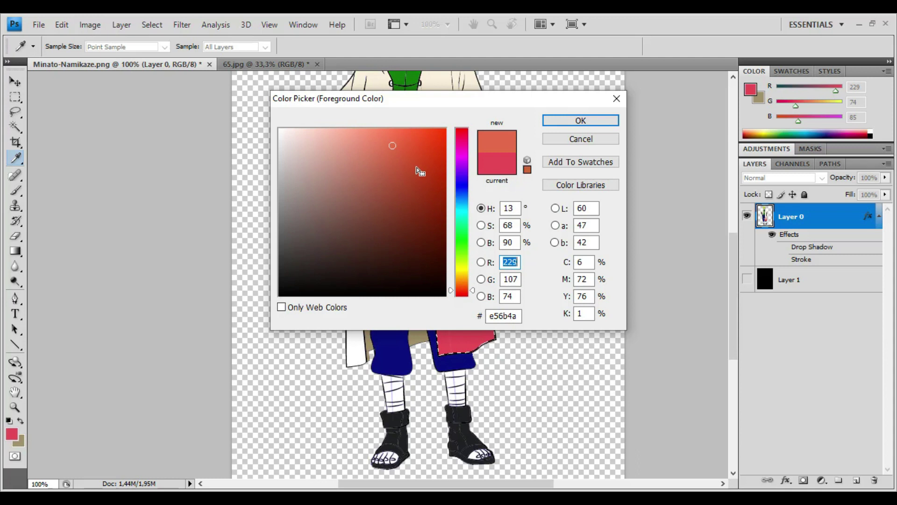
pyautogui.moveTo(405, 150)
pyautogui.mouseDown()
pyautogui.moveTo(414, 167)
pyautogui.moveTo(383, 141)
pyautogui.mouseUp()
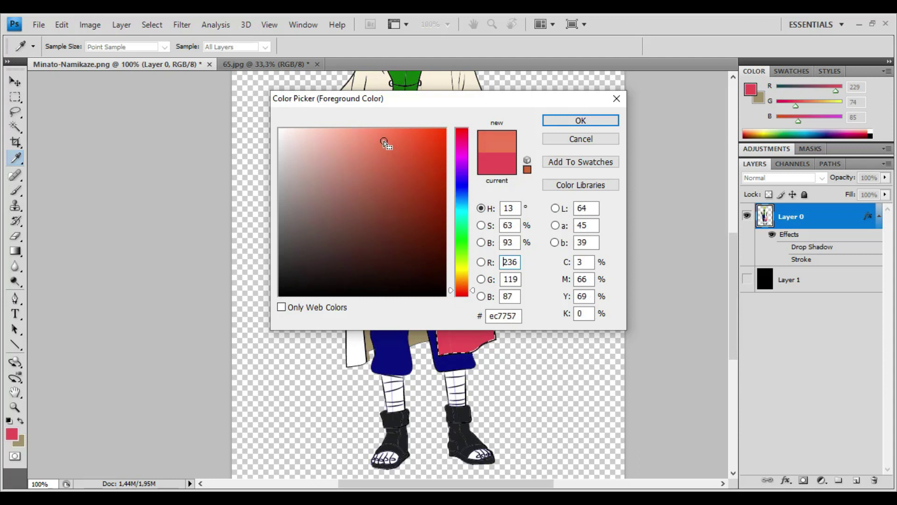
pyautogui.moveTo(456, 152); pyautogui.dragTo(457, 122)
pyautogui.moveTo(398, 141)
pyautogui.mouseDown()
pyautogui.moveTo(405, 163)
pyautogui.moveTo(376, 146)
pyautogui.moveTo(413, 156)
pyautogui.moveTo(423, 189)
pyautogui.moveTo(388, 152)
pyautogui.moveTo(408, 166)
pyautogui.mouseUp()
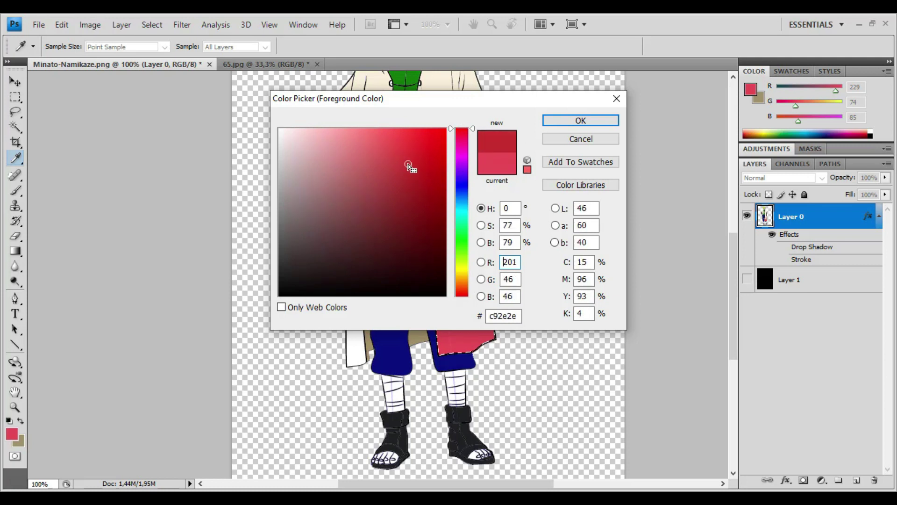
pyautogui.moveTo(463, 293); pyautogui.dragTo(461, 281)
pyautogui.click(397, 140)
pyautogui.moveTo(397, 140)
pyautogui.mouseDown()
pyautogui.moveTo(421, 166)
pyautogui.moveTo(403, 140)
pyautogui.moveTo(423, 146)
pyautogui.moveTo(462, 136)
pyautogui.moveTo(461, 128)
pyautogui.moveTo(398, 154)
pyautogui.moveTo(420, 164)
pyautogui.moveTo(388, 154)
pyautogui.moveTo(418, 175)
pyautogui.moveTo(420, 188)
pyautogui.moveTo(397, 154)
pyautogui.mouseUp()
pyautogui.click(603, 122)
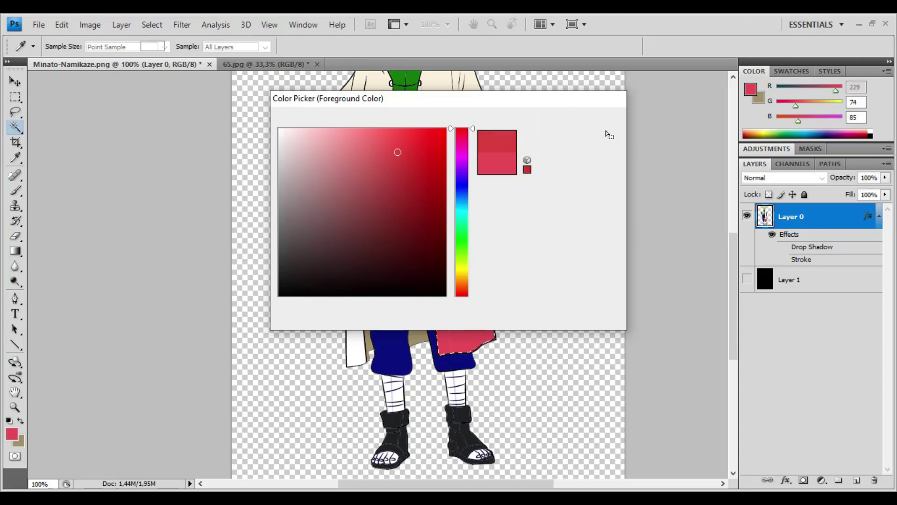
pyautogui.press('w')
pyautogui.hotkey('alt', 'BackSpace')
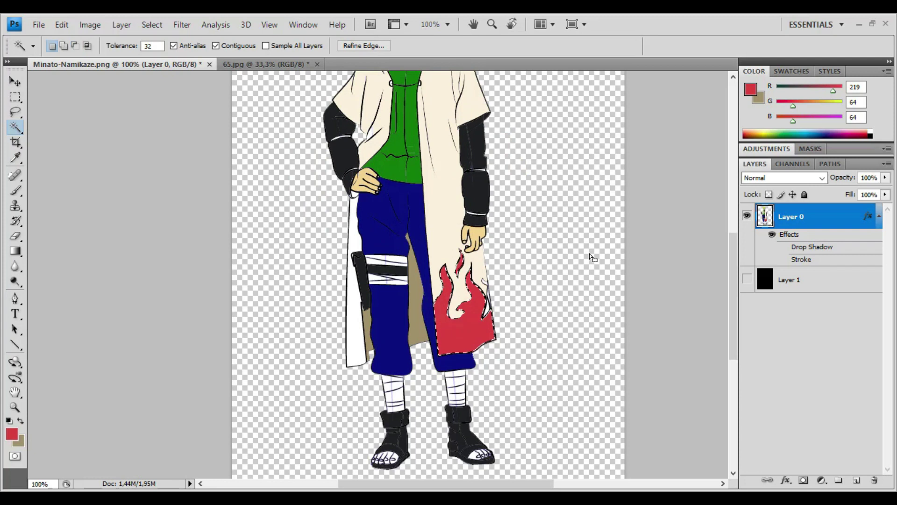
pyautogui.hotkey('ctrl', 'd')
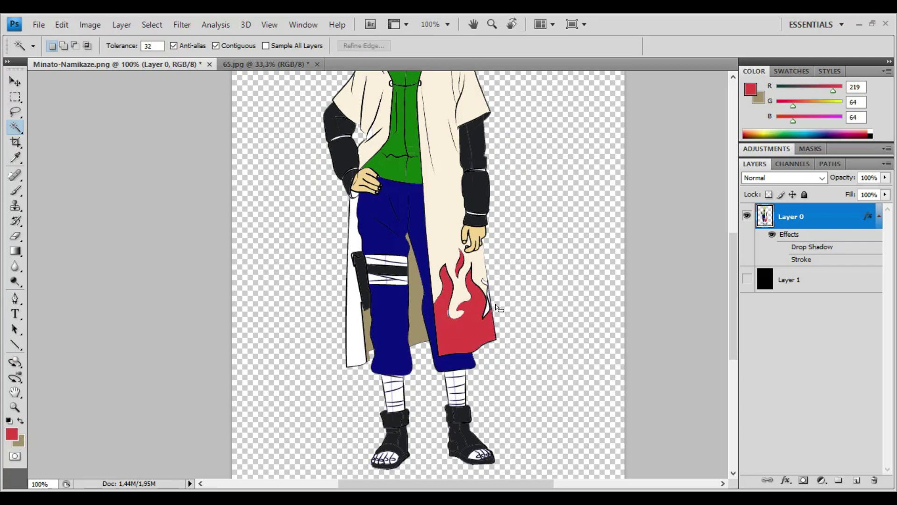
# Fill the white flame slivers along the coat's outer edge below the hanging hand with the same red.
pyautogui.scroll(2, 487, 335)
pyautogui.keyDown('shift'); pyautogui.click(471, 261); pyautogui.keyUp('shift')
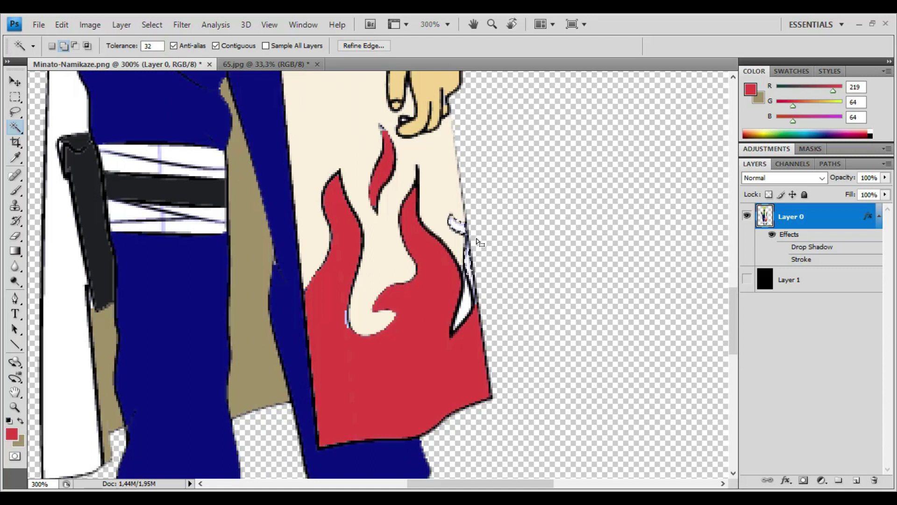
pyautogui.hotkey('alt', 'BackSpace')
pyautogui.hotkey('ctrl', 'd')
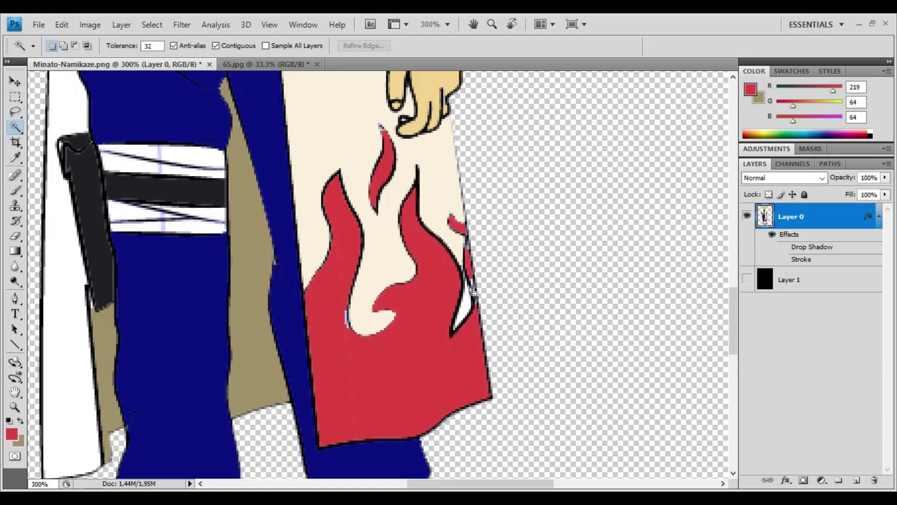
pyautogui.click(472, 286)
pyautogui.hotkey('alt', 'BackSpace')
pyautogui.hotkey('ctrl', 'd')
# Fill the leftover pale pixels along the outer edge of the cream curl inside the flames with red.
pyautogui.click(349, 330)
pyautogui.keyDown('shift'); pyautogui.click(350, 324); pyautogui.keyUp('shift')
pyautogui.hotkey('alt', 'BackSpace')
pyautogui.hotkey('ctrl', 'd')
pyautogui.click(349, 329)
pyautogui.hotkey('alt', 'BackSpace')
pyautogui.hotkey('ctrl', 'd')
pyautogui.click(16, 98)
pyautogui.moveTo(341, 306); pyautogui.dragTo(350, 338)
pyautogui.hotkey('alt', 'BackSpace')
pyautogui.hotkey('ctrl', 'd')
# Turn on the Drop Shadow and Stroke effects of the character's layer.
pyautogui.scroll(-2, 373, 353)
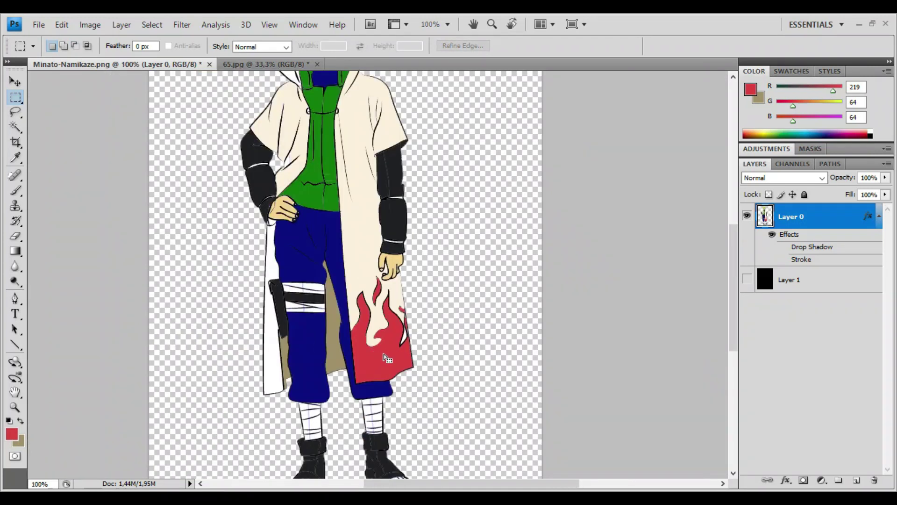
pyautogui.scroll(-1, 386, 358)
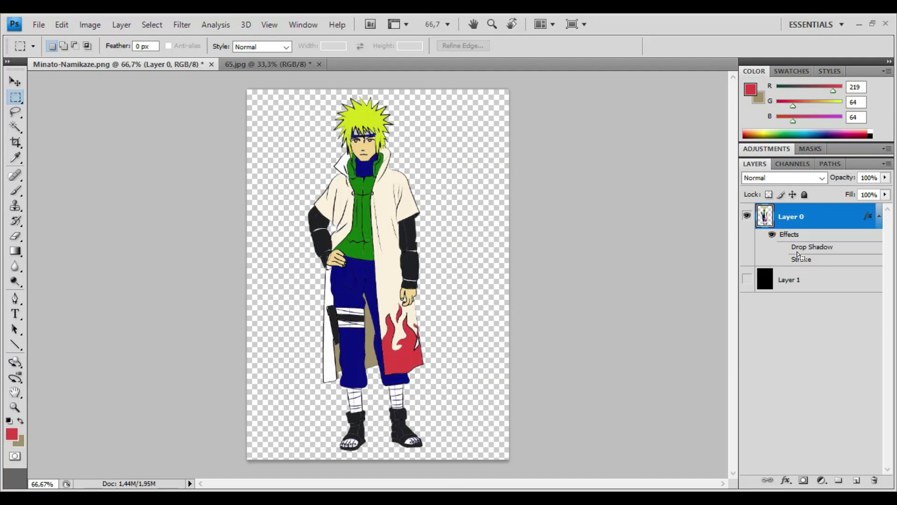
pyautogui.click(784, 247)
pyautogui.click(785, 259)
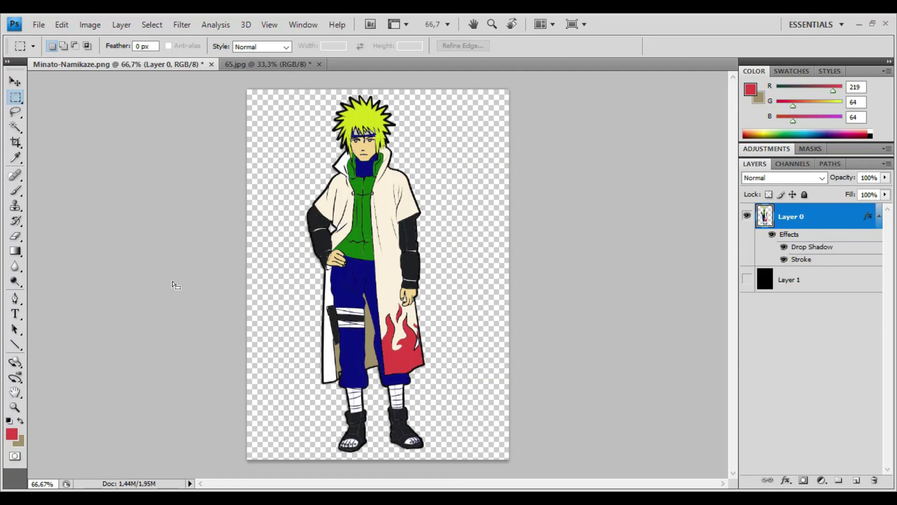
# Copy the coloured character into the 65.jpg background document and move it down onto the pavement.
pyautogui.click(16, 83)
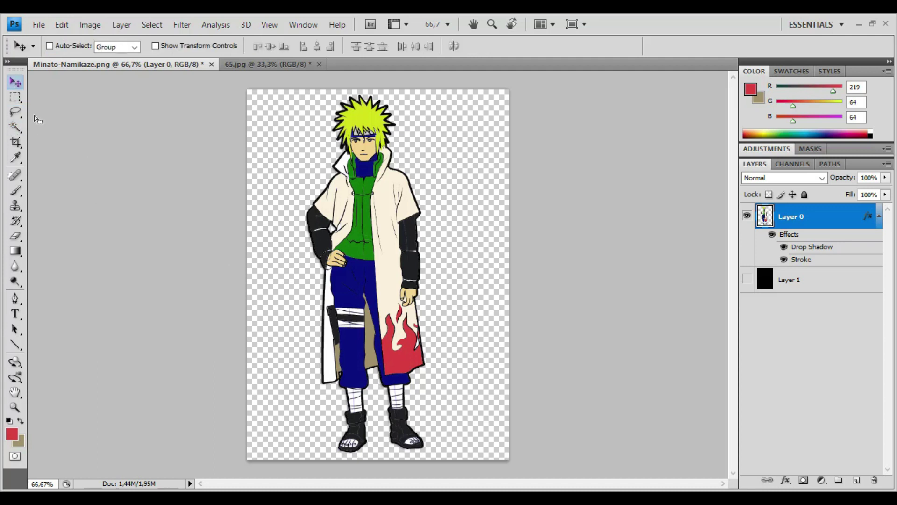
pyautogui.moveTo(368, 216); pyautogui.dragTo(326, 120)
pyautogui.moveTo(390, 259); pyautogui.dragTo(393, 304)
# Enlarge the character proportionally with Free Transform and position it standing on the pavement in front of the fence.
pyautogui.hotkey('ctrl', 't')
pyautogui.moveTo(400, 229); pyautogui.dragTo(409, 203)
pyautogui.moveTo(390, 271); pyautogui.dragTo(401, 291)
pyautogui.moveTo(417, 225); pyautogui.dragTo(439, 213)
pyautogui.press('Return')
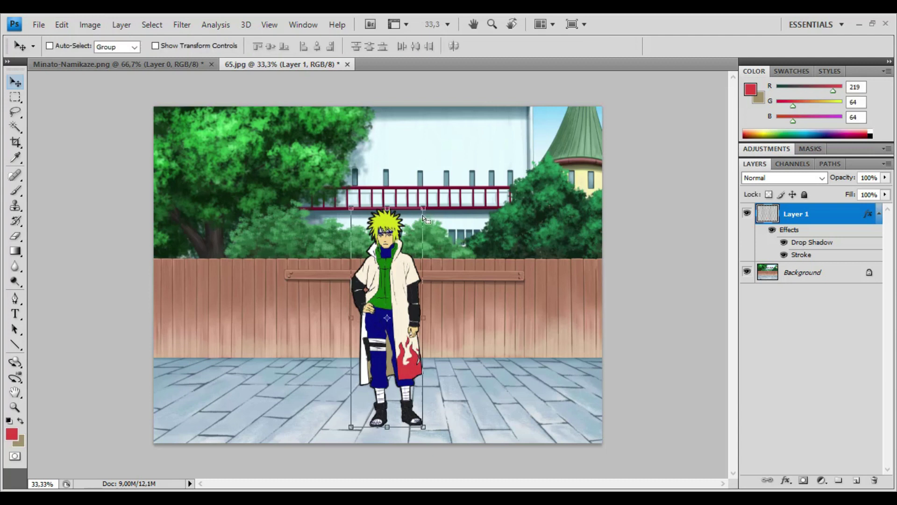